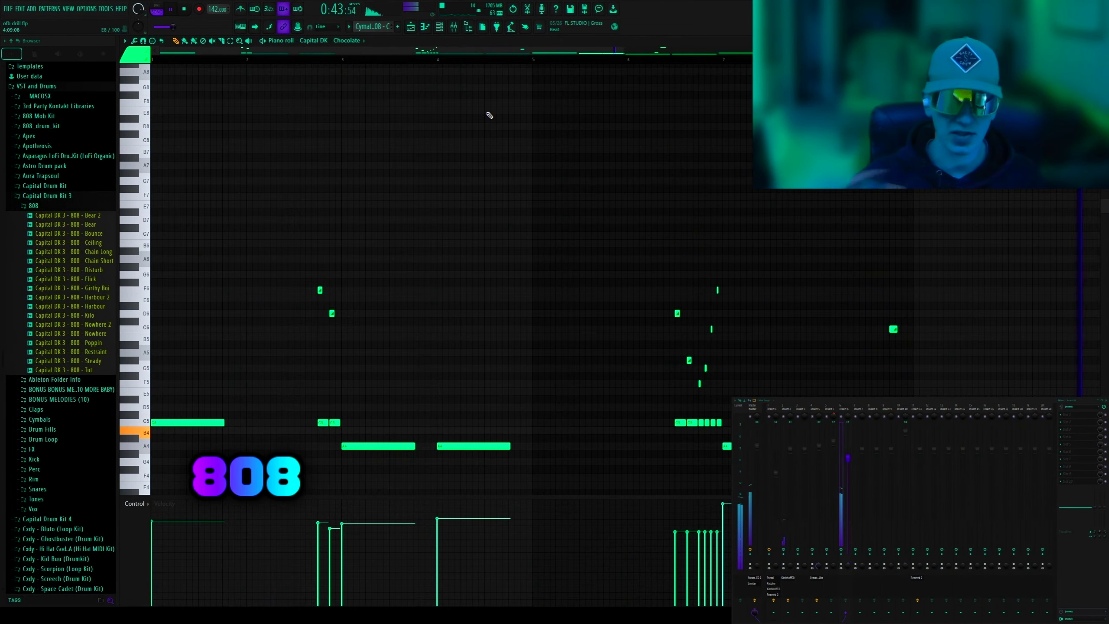
Add a short attack to the volume envelope of the Capital DK - Chocolate 808 channel and preview it
{"action": "left_click", "coordinate": [440, 28]}
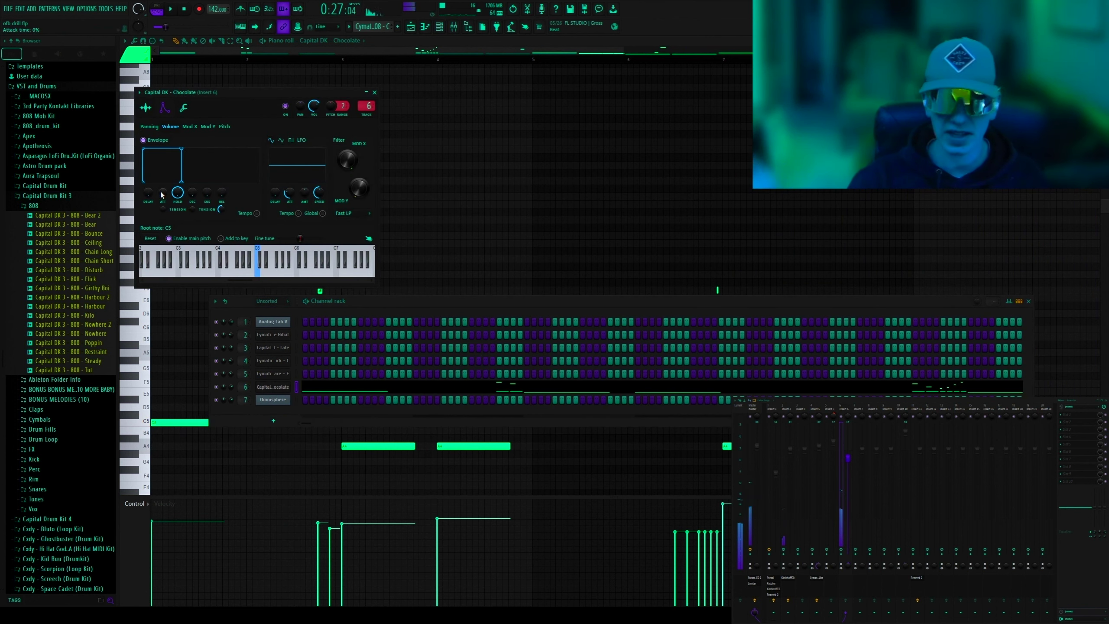
{"action": "key", "text": "space"}
{"action": "left_click_drag", "start_coordinate": [162, 192], "coordinate": [163, 186]}
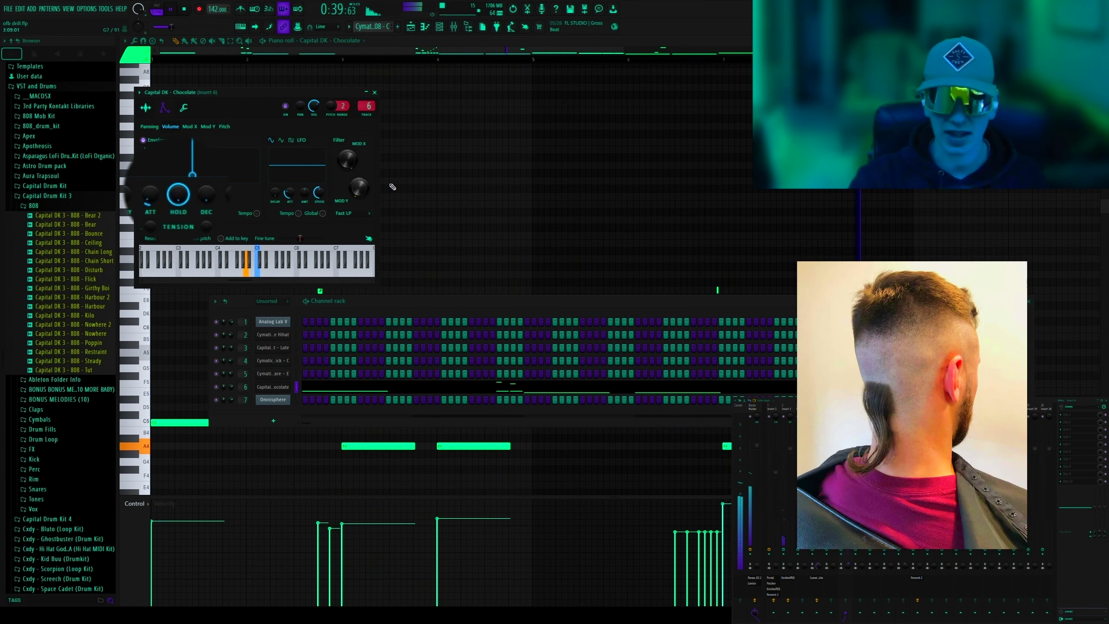
{"action": "right_click", "coordinate": [430, 184]}
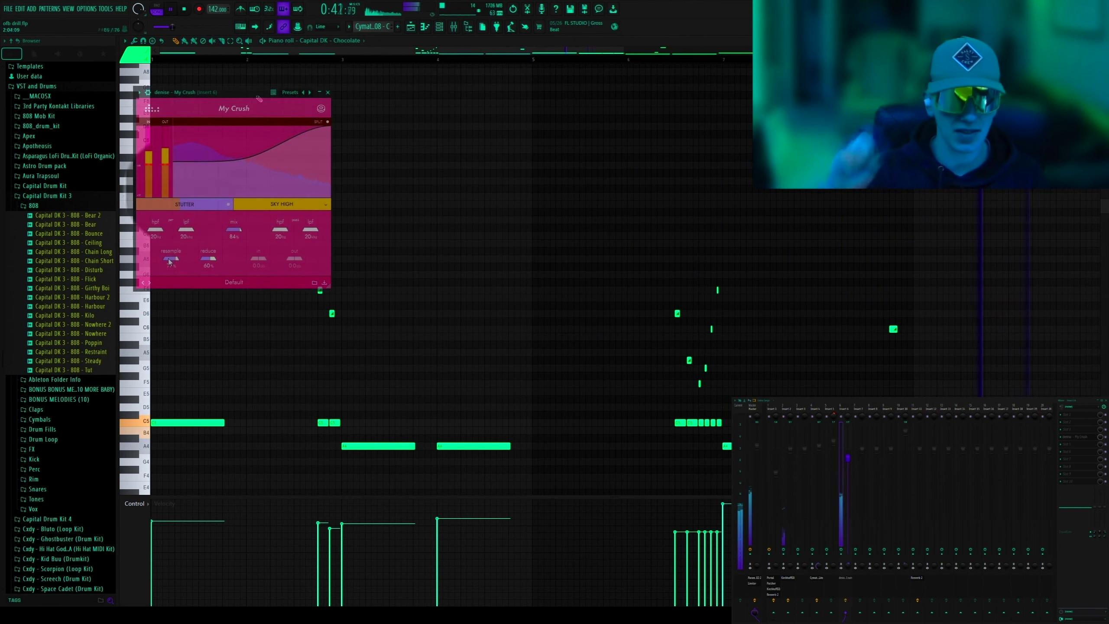
Set the resample amount of the My Crush effect on the 808 to about 83% and close the plugin
{"action": "left_click_drag", "start_coordinate": [171, 258], "coordinate": [217, 261]}
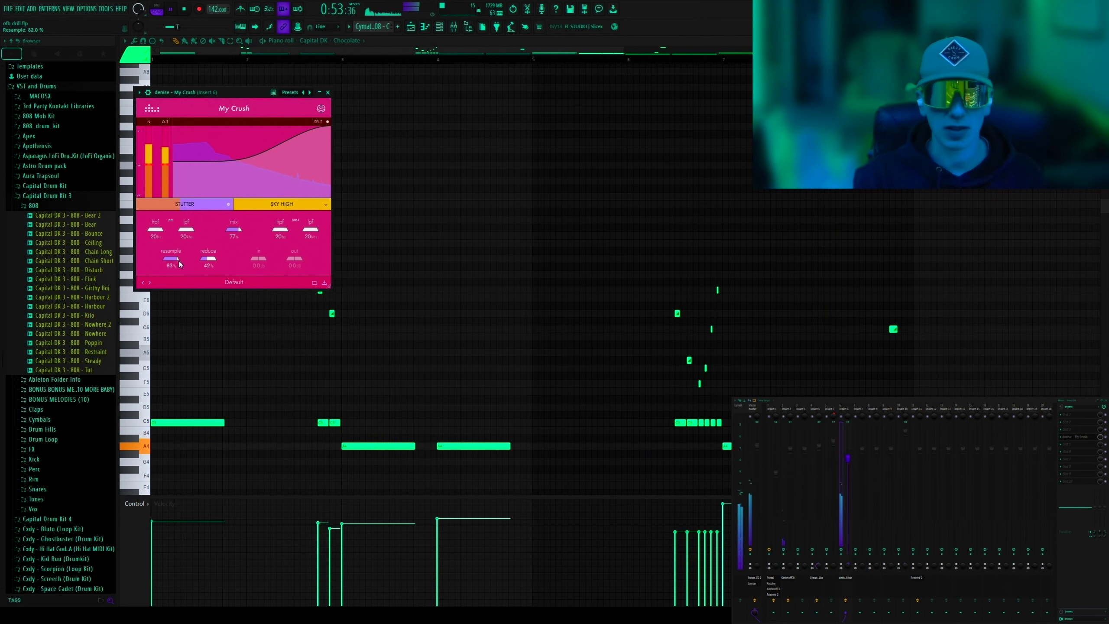
{"action": "left_click", "coordinate": [328, 92]}
Add short high slide notes above the long C5 note at bar 9 of the 808 pattern and play them back
{"action": "scroll", "coordinate": [377, 67], "scroll_direction": "down", "scroll_amount": 3}
{"action": "key", "text": "space"}
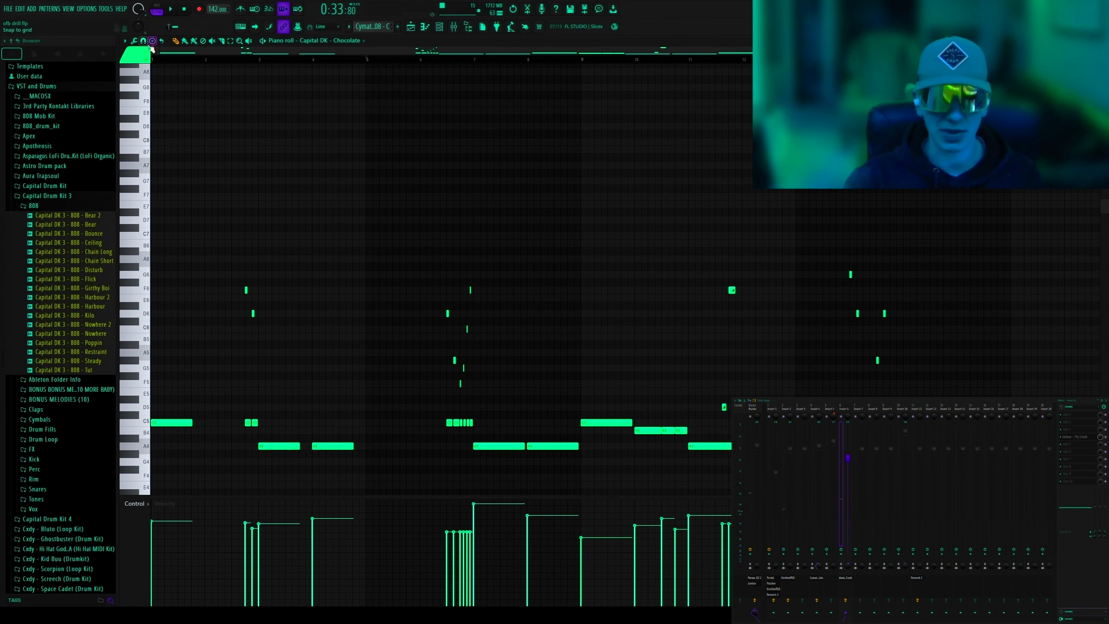
{"action": "left_click", "coordinate": [616, 407]}
{"action": "key", "text": "space"}
{"action": "left_click", "coordinate": [624, 290]}
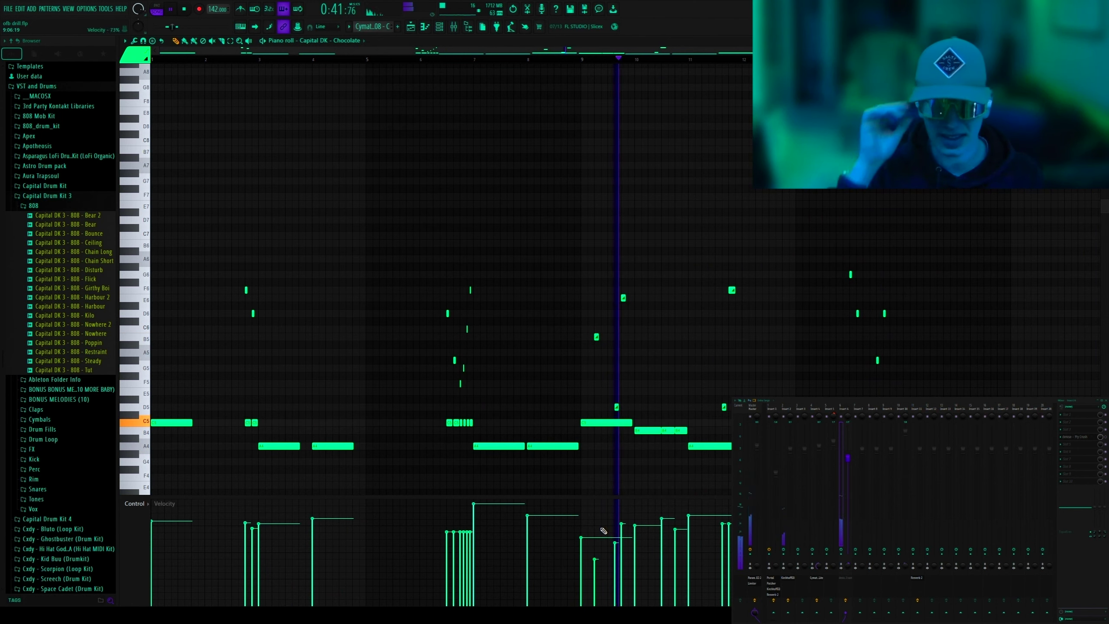
{"action": "left_click", "coordinate": [610, 290]}
{"action": "key", "text": "space"}
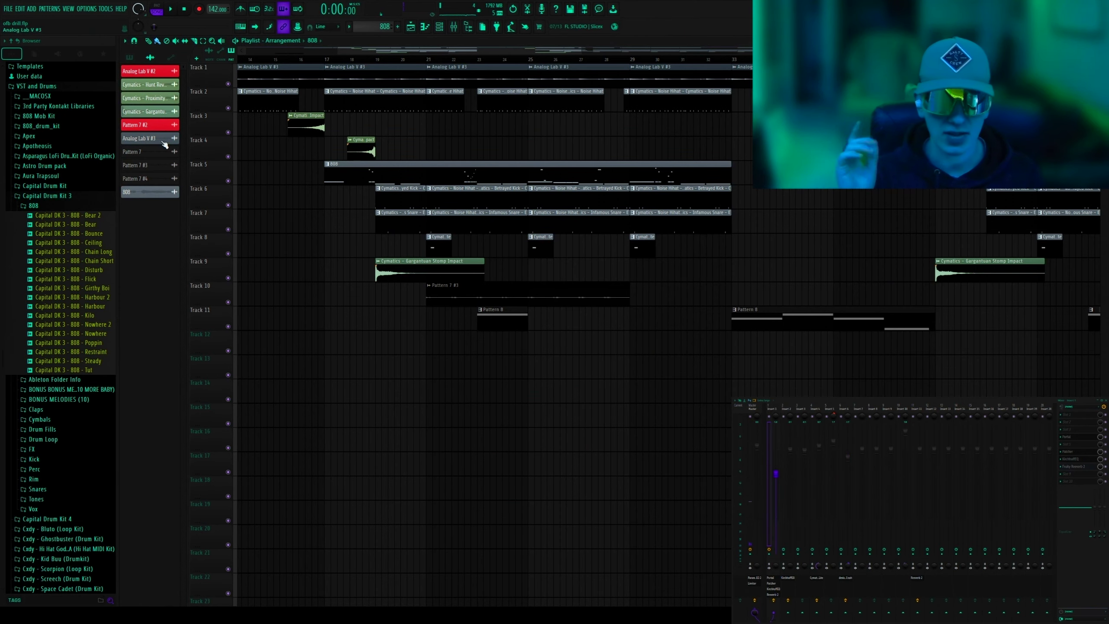
Place the rendered 808 audio clip on Track 13, aligned with the start of the 808 pattern
{"action": "left_click", "coordinate": [160, 190]}
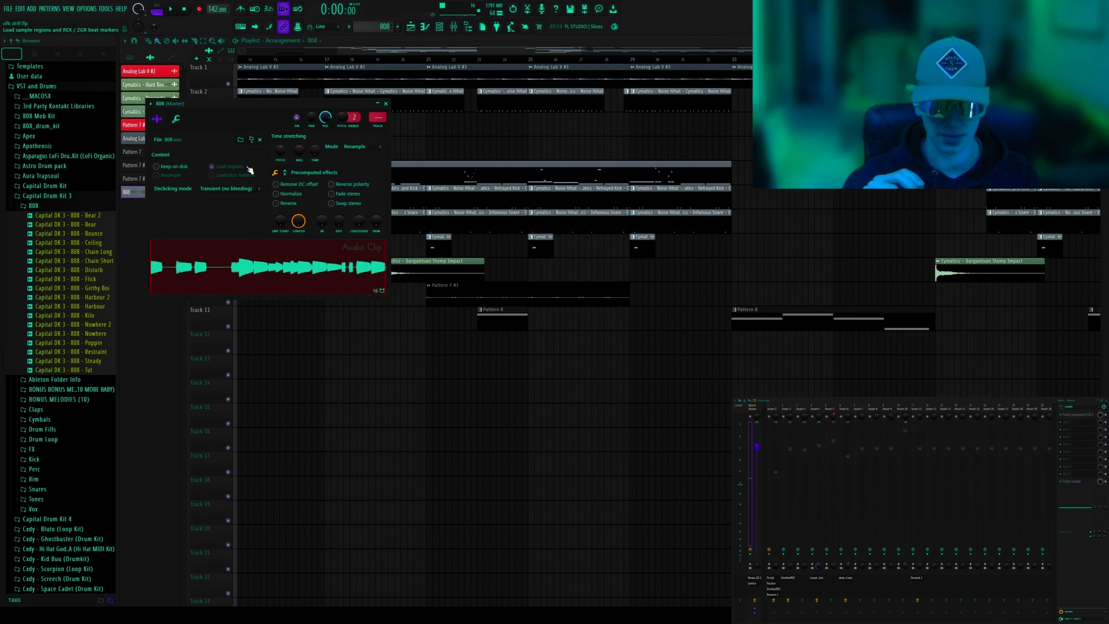
{"action": "left_click_drag", "start_coordinate": [137, 193], "coordinate": [329, 367]}
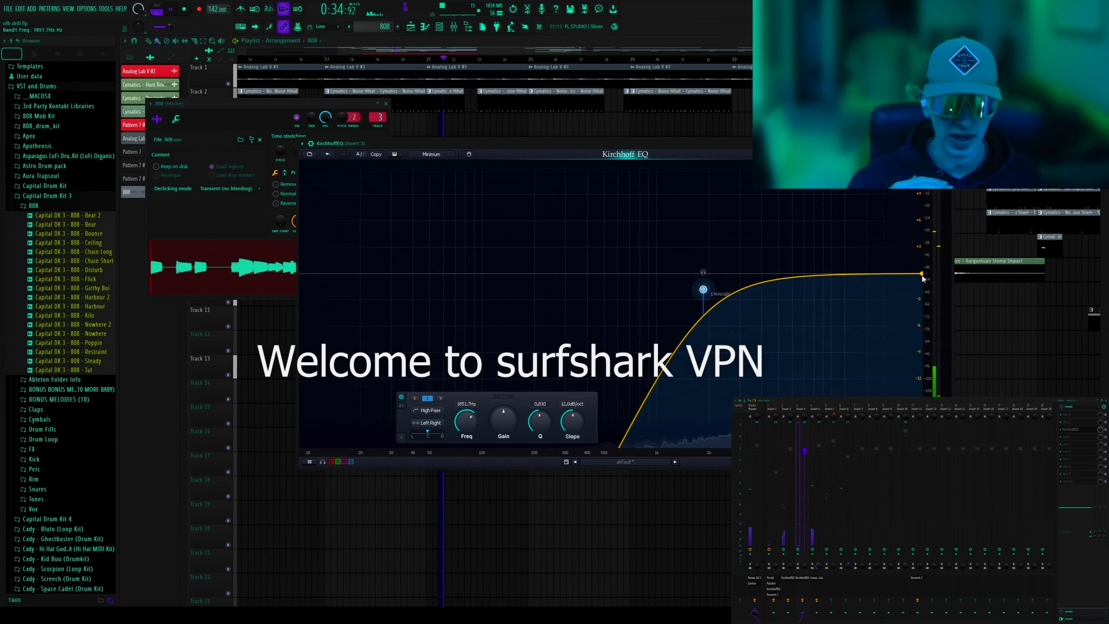
Shape a band-pass curve in the 808 clip's Kirchhoff EQ by adjusting its low-pass and high-pass bands
{"action": "left_click_drag", "start_coordinate": [706, 285], "coordinate": [733, 347]}
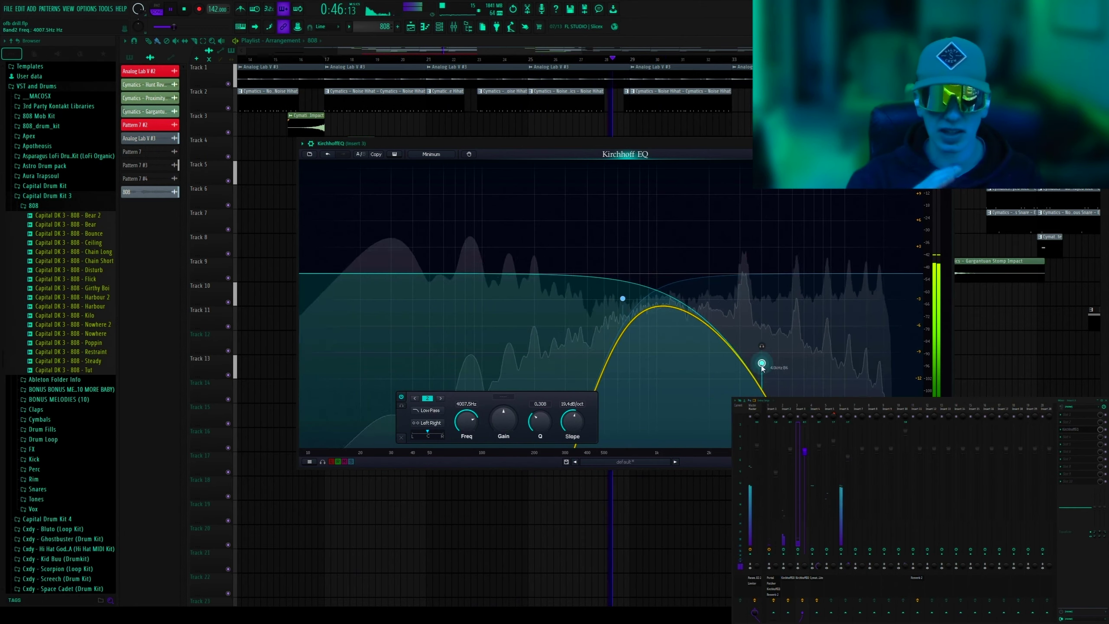
{"action": "left_click_drag", "start_coordinate": [786, 325], "coordinate": [751, 371]}
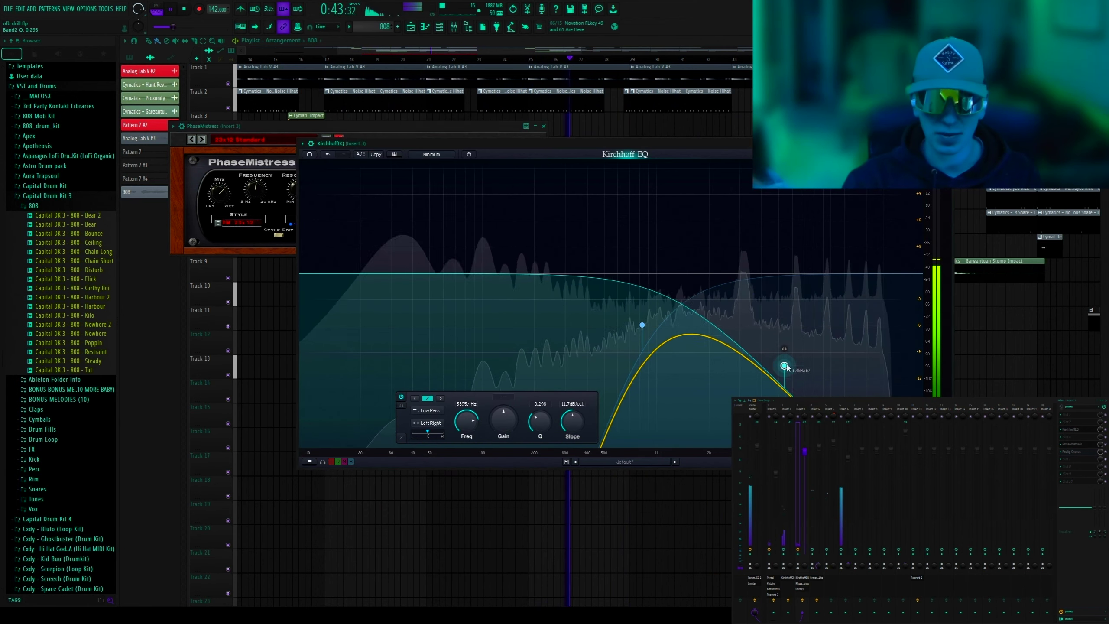
{"action": "left_click_drag", "start_coordinate": [643, 322], "coordinate": [618, 322]}
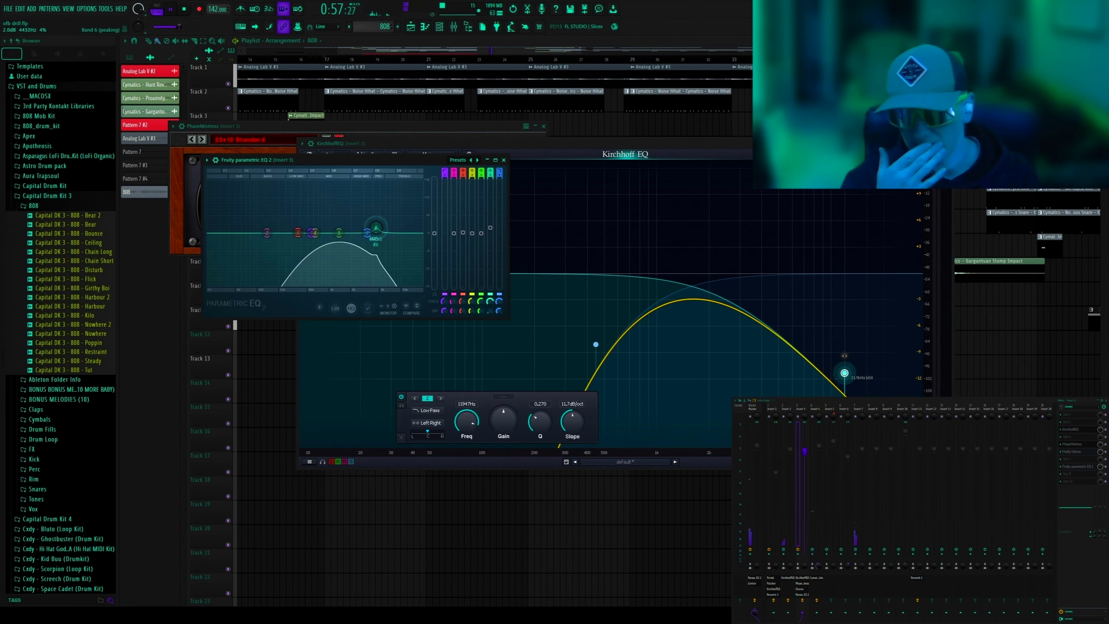
Find the harsh resonance with a boosted band 6 in Fruity parametric EQ 2, then cut it by about 11 dB
{"action": "key", "text": "space"}
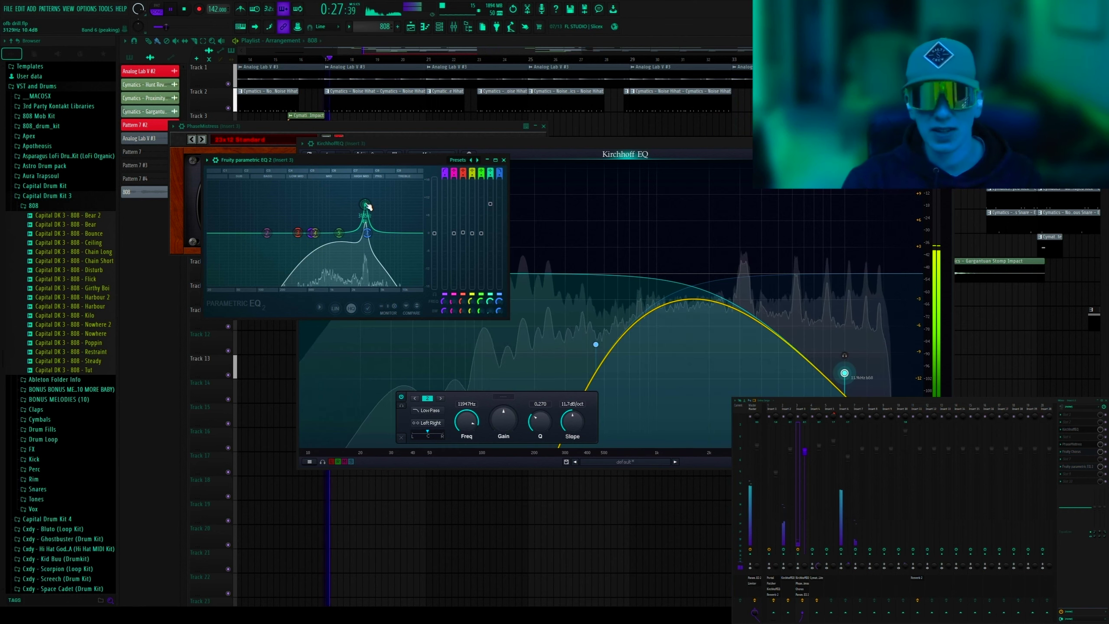
{"action": "left_click_drag", "start_coordinate": [366, 183], "coordinate": [367, 183]}
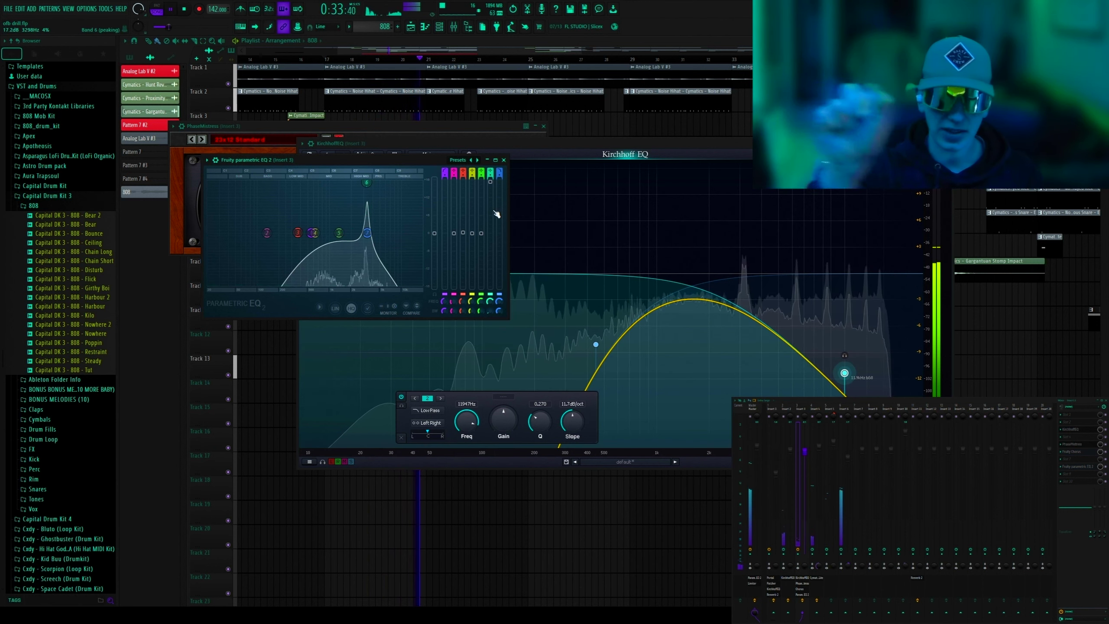
{"action": "left_click_drag", "start_coordinate": [366, 183], "coordinate": [368, 183]}
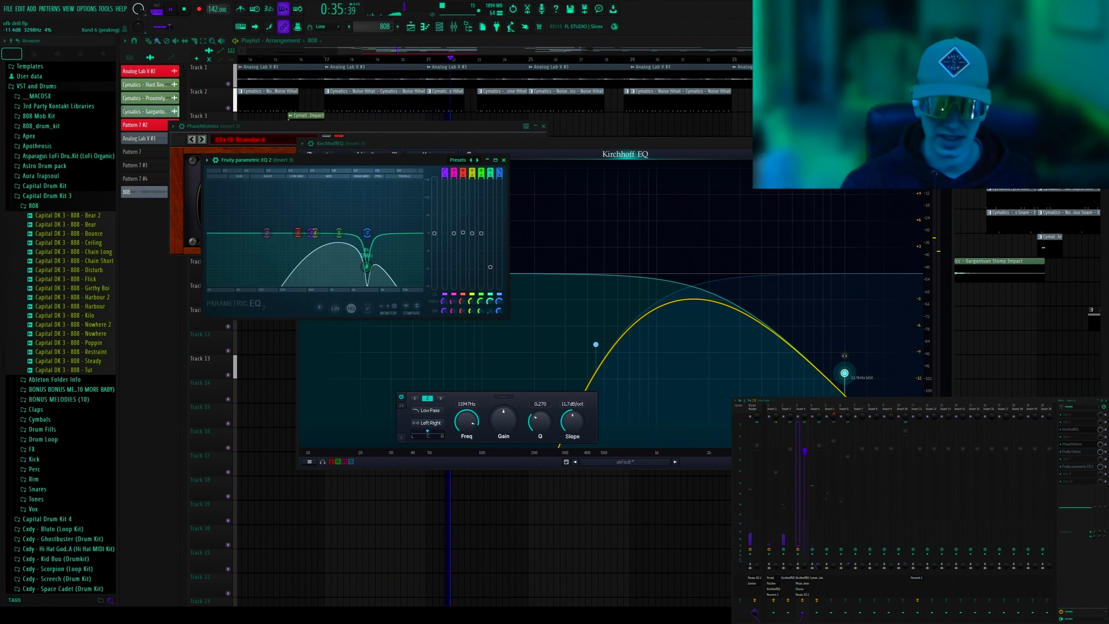
{"action": "left_click_drag", "start_coordinate": [490, 181], "coordinate": [491, 270]}
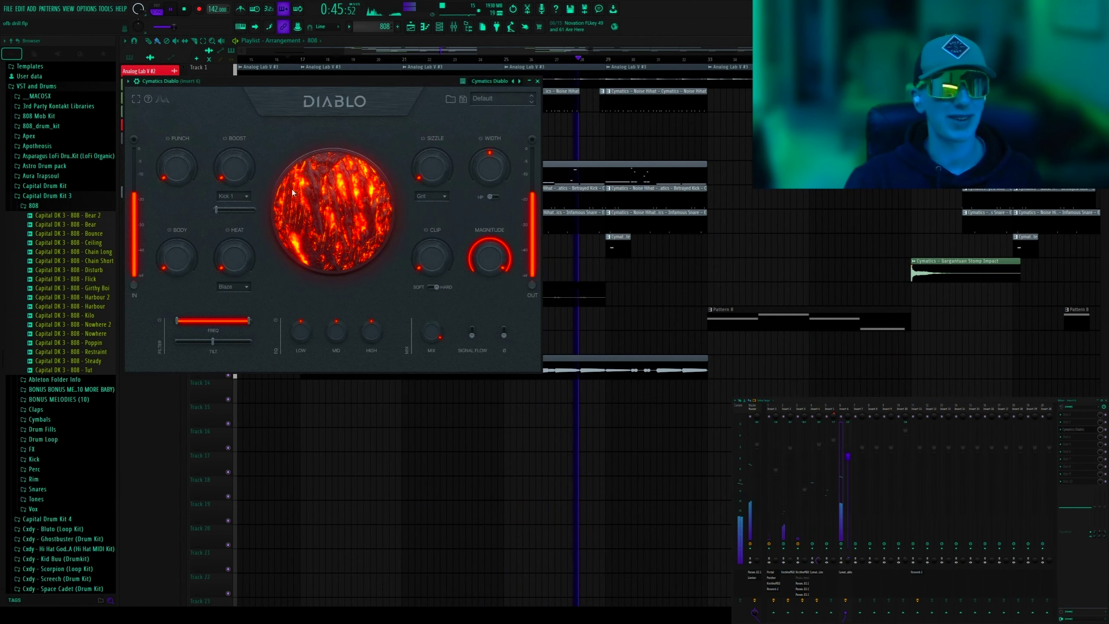
Lower the Body amount in Cymatics Diablo on the 808's insert and try its Sizzle control
{"action": "mouse_move", "coordinate": [189, 260]}
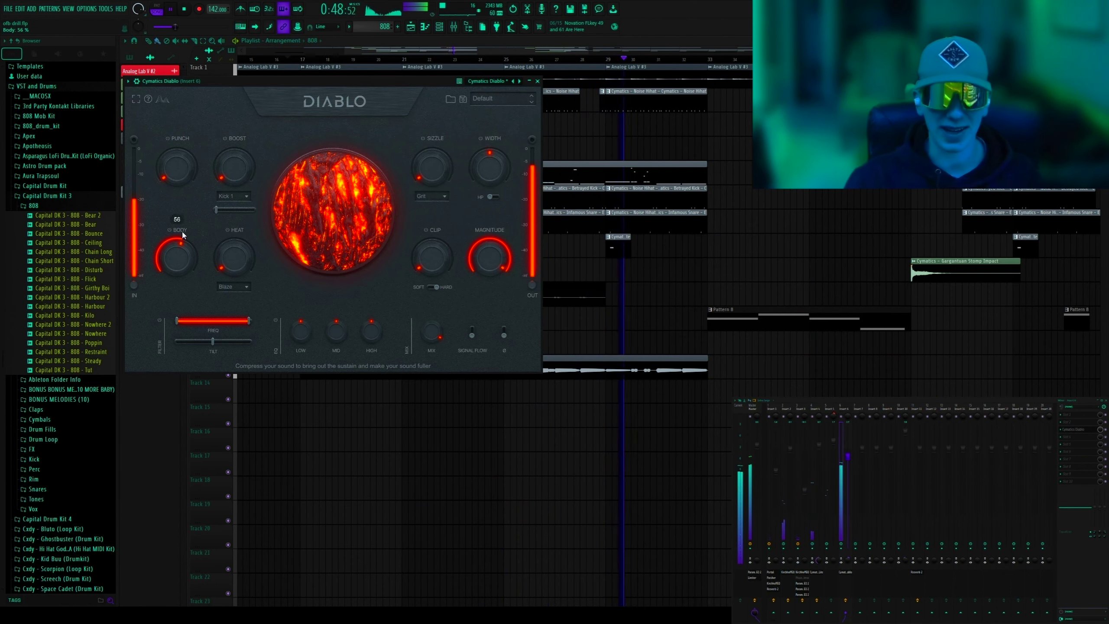
{"action": "left_click_drag", "start_coordinate": [183, 236], "coordinate": [176, 257]}
{"action": "left_click_drag", "start_coordinate": [430, 170], "coordinate": [427, 37]}
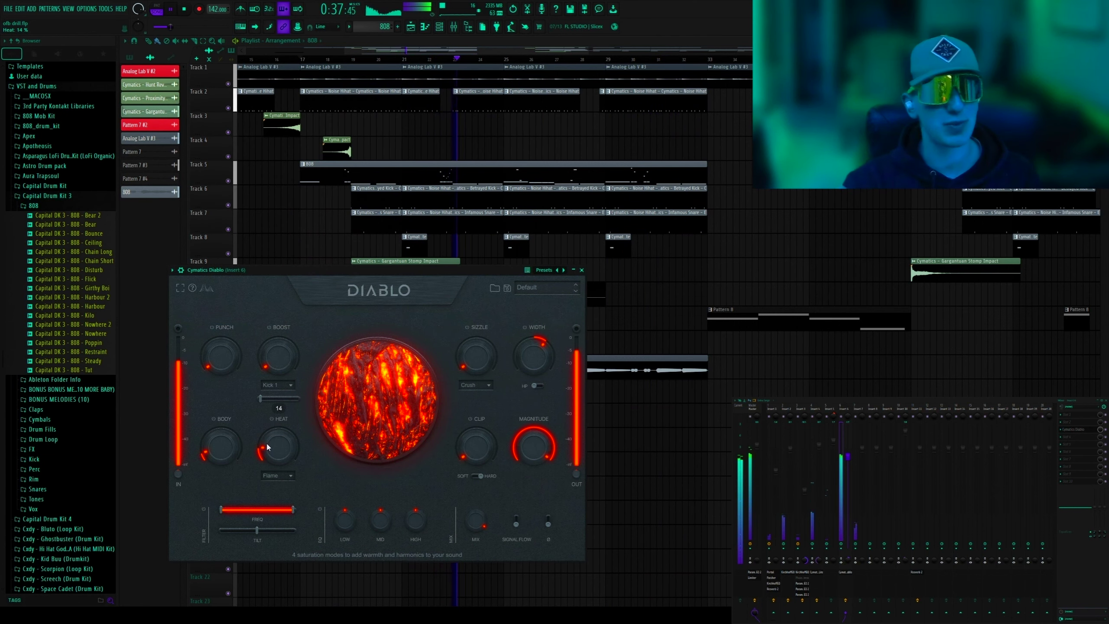
{"action": "key", "text": "Escape"}
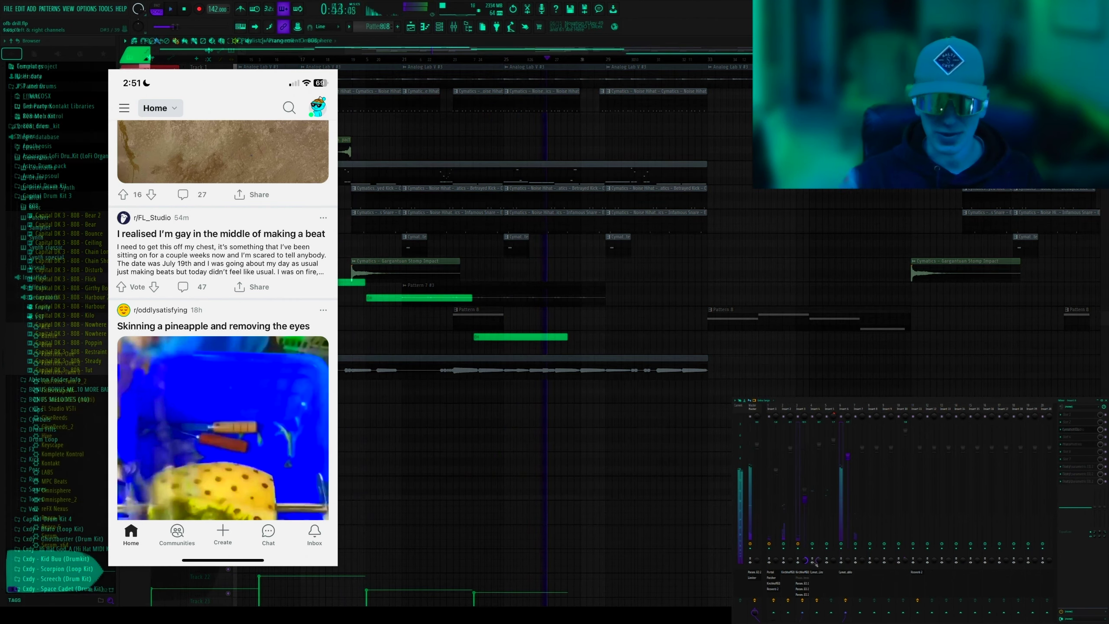
Build chords in the Omnisphere part by stacking copies of its four notes, one layer starting on D5 and one on B3
{"action": "key", "text": "space"}
{"action": "key", "text": "ctrl+a"}
{"action": "left_click_drag", "start_coordinate": [245, 297], "coordinate": [234, 243]}
{"action": "key", "text": "space"}
{"action": "key", "text": "space"}
{"action": "key", "text": "space"}
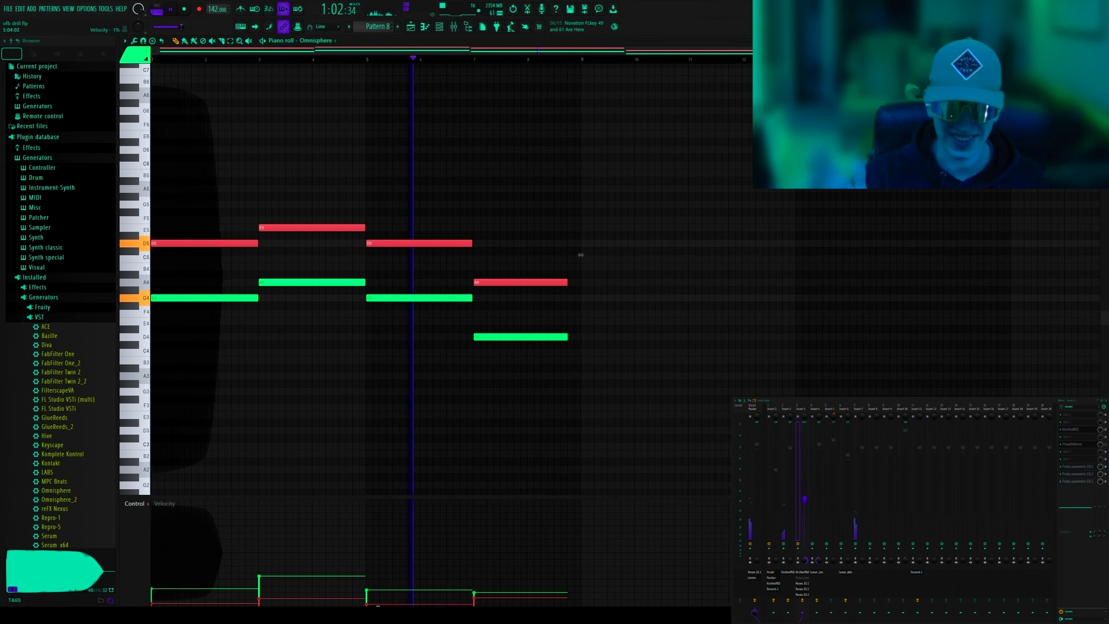
{"action": "left_click_drag", "start_coordinate": [395, 243], "coordinate": [395, 357]}
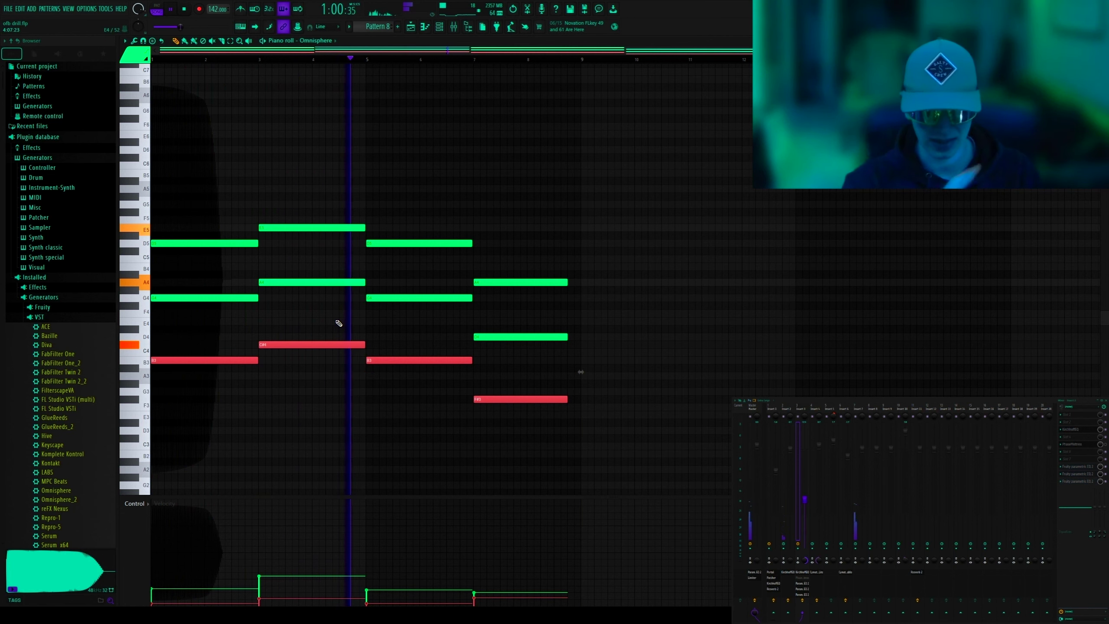
Add a second Omnisphere instrument to the channel rack from the installed VST generators
{"action": "left_click", "coordinate": [856, 531]}
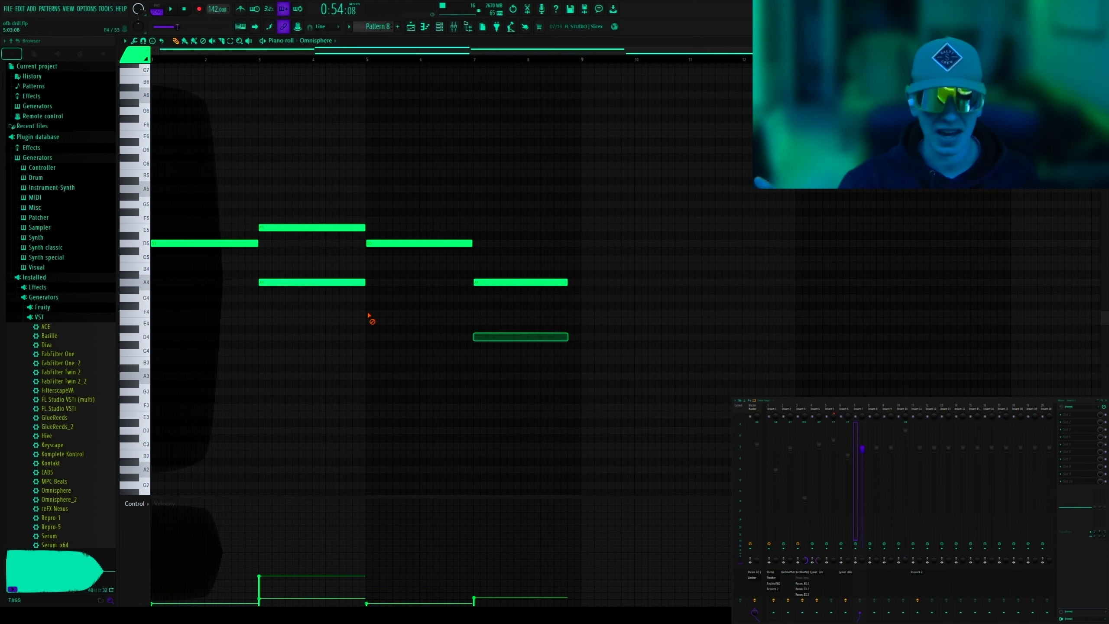
{"action": "key", "text": "F6"}
{"action": "scroll", "coordinate": [99, 310], "scroll_direction": "down", "scroll_amount": 5}
{"action": "left_click_drag", "start_coordinate": [60, 279], "coordinate": [347, 444]}
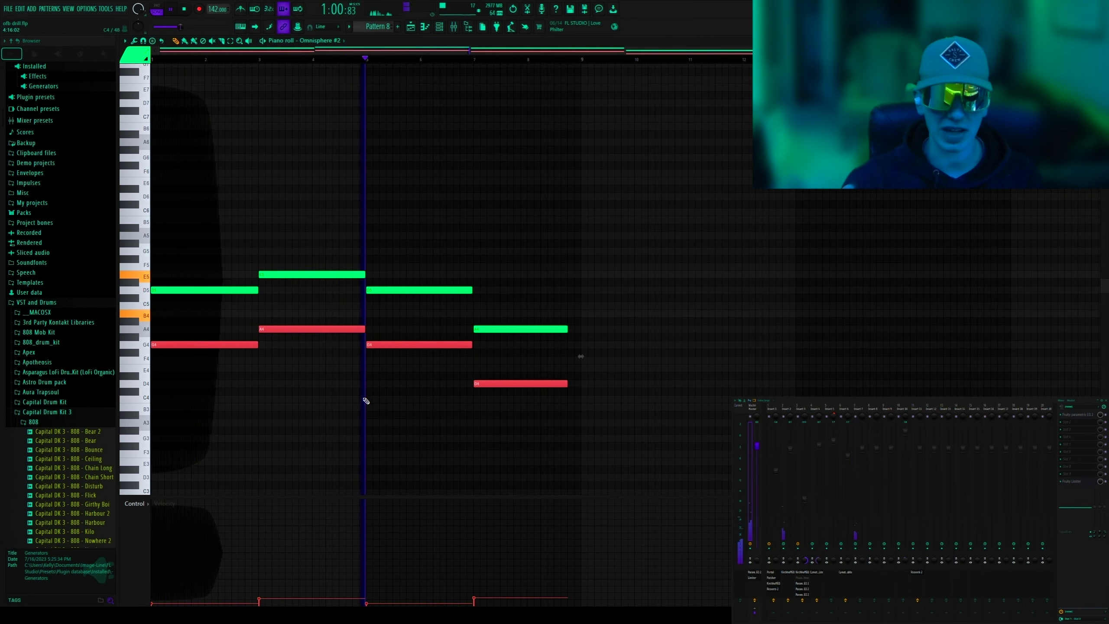
Select the upper notes in the Omnisphere #2 part, then solo the first Omnisphere channel and play the pattern
{"action": "left_click_drag", "start_coordinate": [228, 209], "coordinate": [489, 295]}
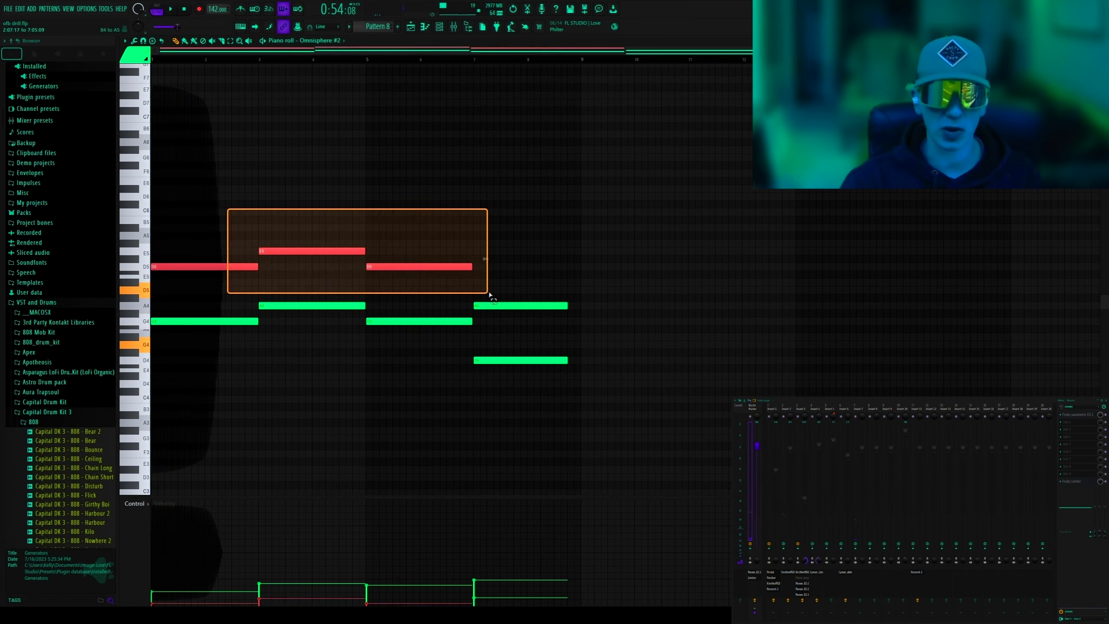
{"action": "key", "text": "F6"}
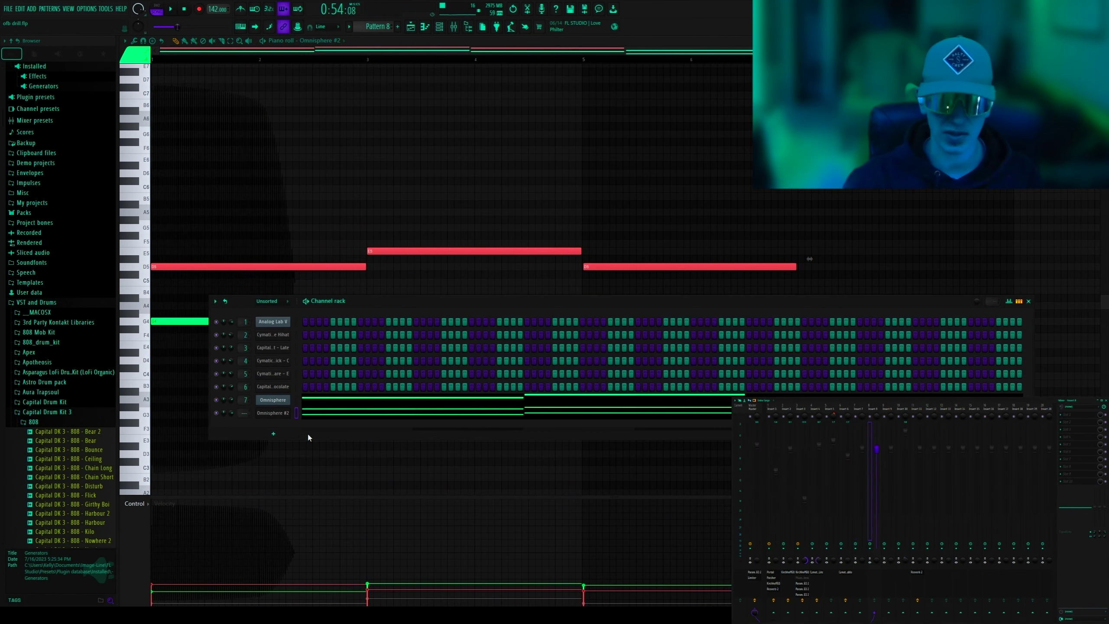
{"action": "right_click", "coordinate": [217, 400]}
{"action": "key", "text": "space"}
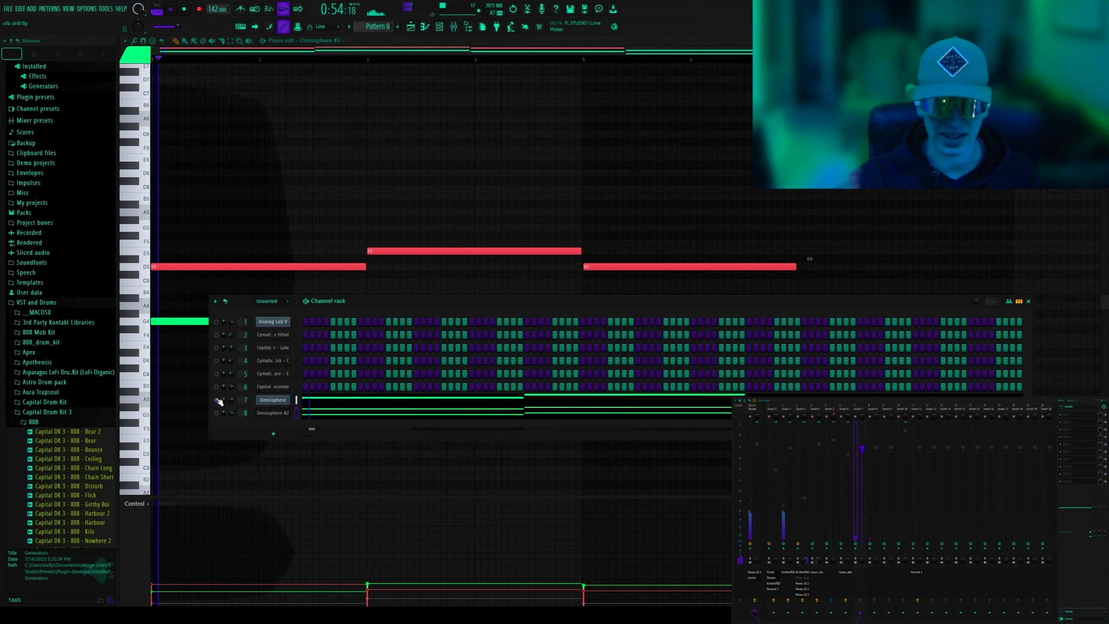
Open Omnisphere #2, choose a patch from its Human Voices category and play the result
{"action": "left_click", "coordinate": [273, 413]}
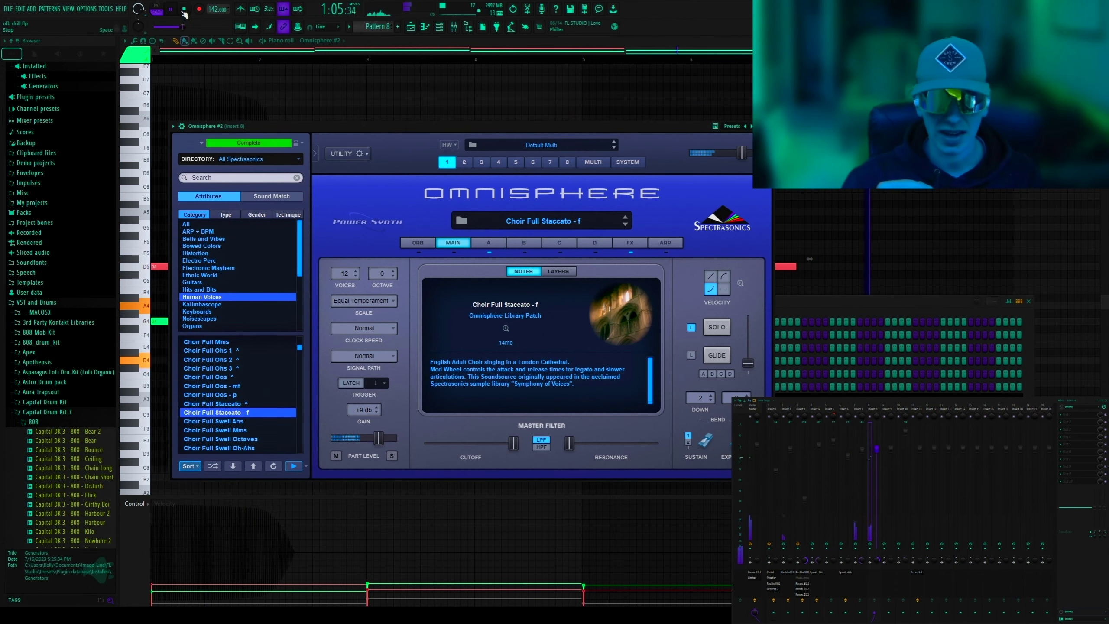
{"action": "scroll", "coordinate": [262, 393], "scroll_direction": "down", "scroll_amount": 2}
{"action": "left_click", "coordinate": [287, 421]}
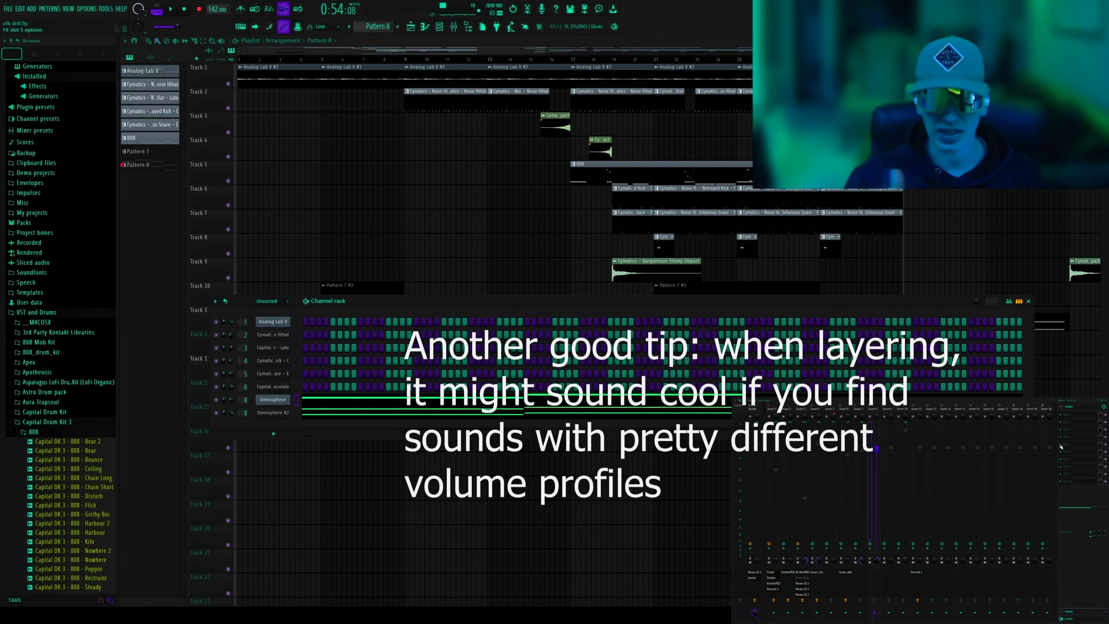
{"action": "key", "text": "space"}
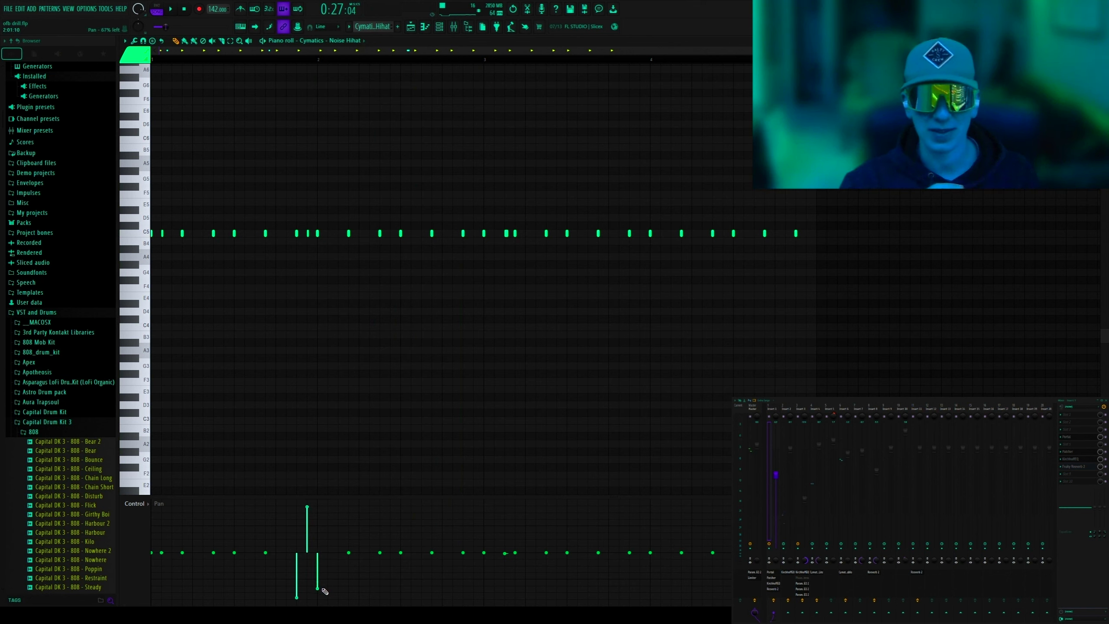
Play the 808 pattern and select its first pair of slide notes for panning to opposite sides
{"action": "key", "text": "space"}
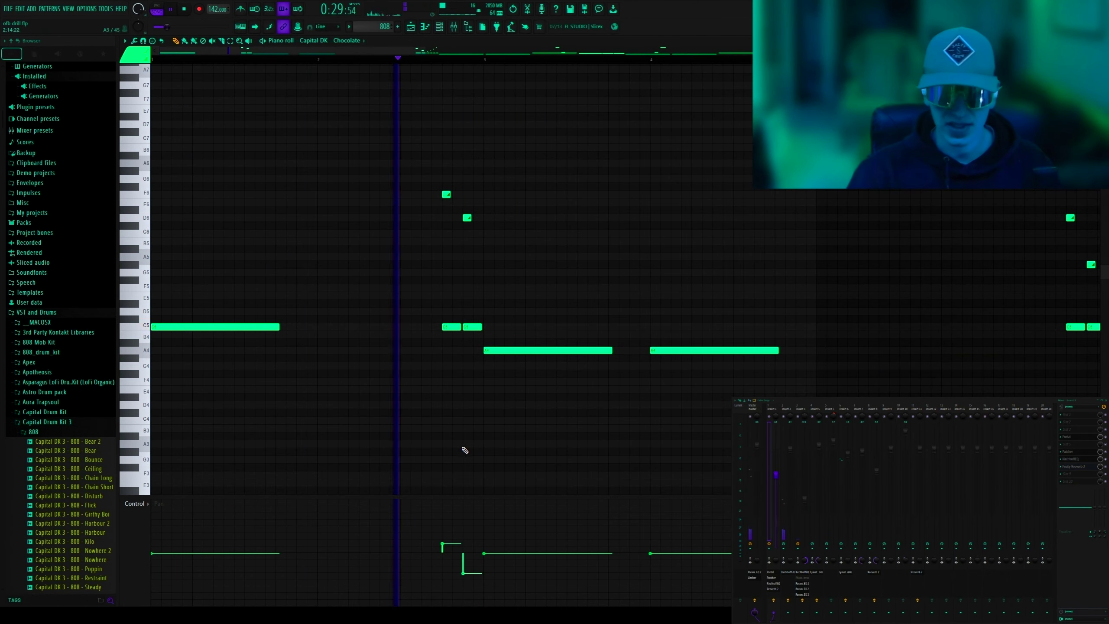
{"action": "left_click_drag", "start_coordinate": [436, 154], "coordinate": [480, 241]}
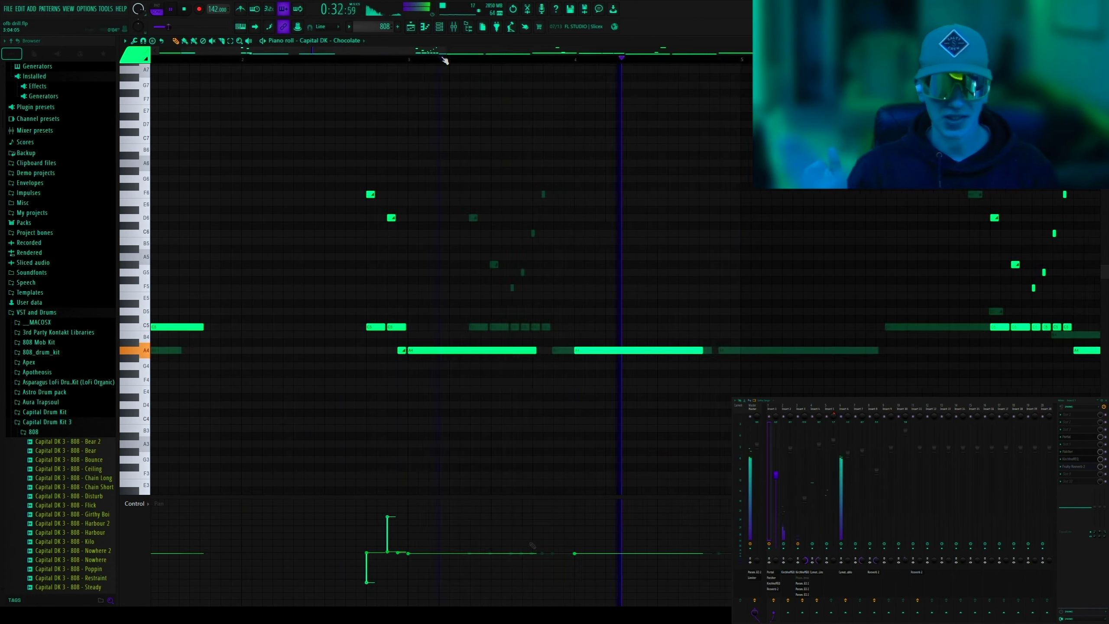
Select the run of six slide notes before bar 7 of the 808 pattern and pan them individually by different amounts
{"action": "left_click_drag", "start_coordinate": [455, 184], "coordinate": [564, 292]}
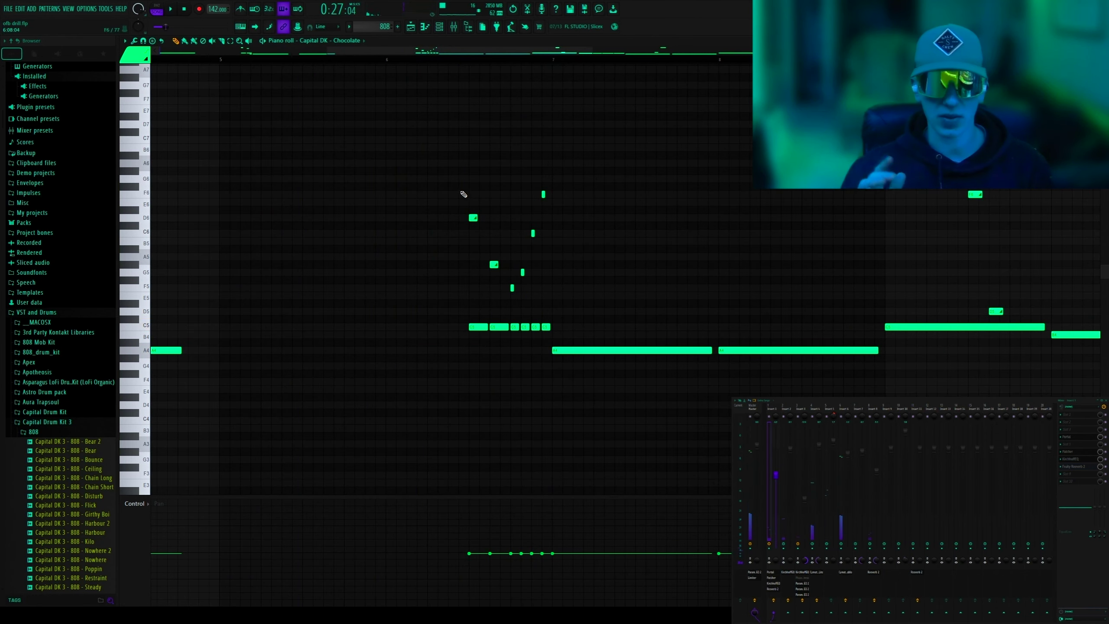
{"action": "left_click_drag", "start_coordinate": [454, 182], "coordinate": [574, 305]}
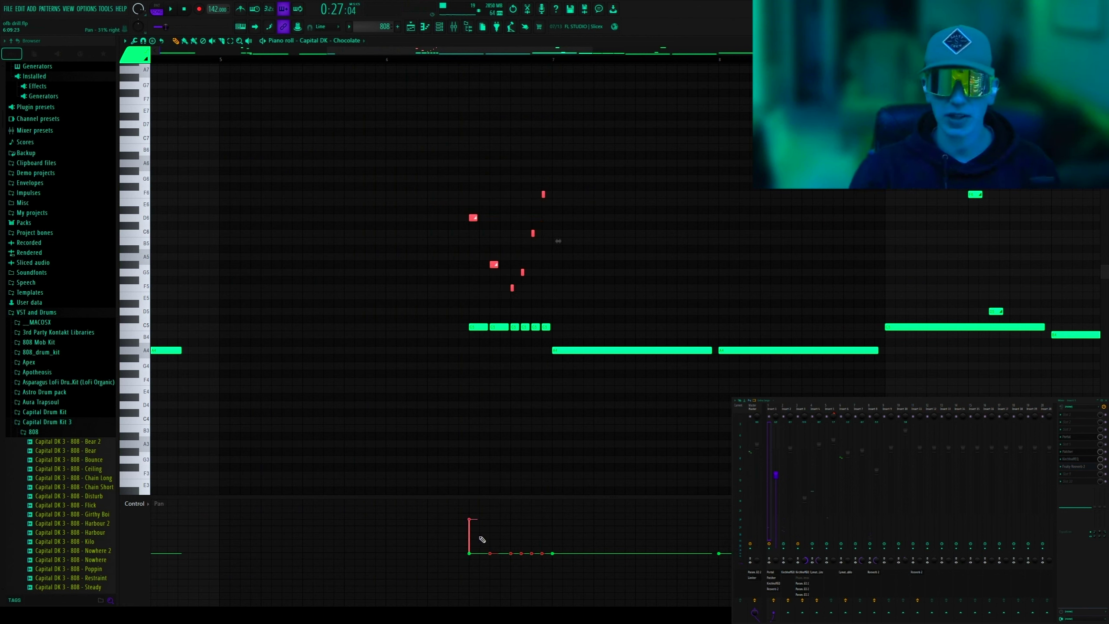
{"action": "left_click", "coordinate": [490, 535]}
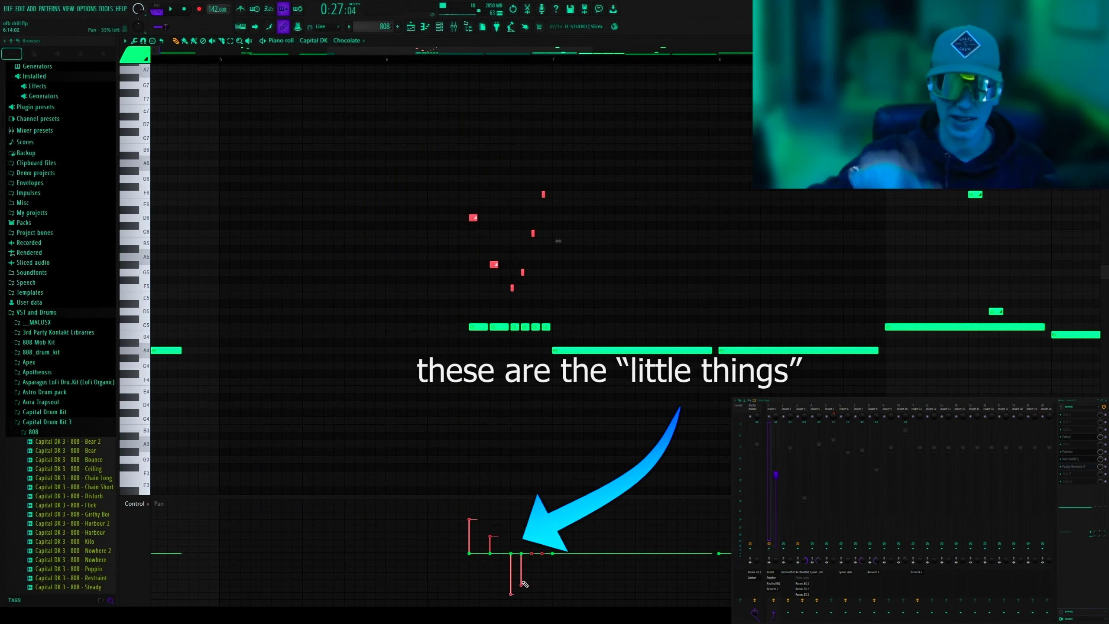
{"action": "left_click", "coordinate": [532, 570]}
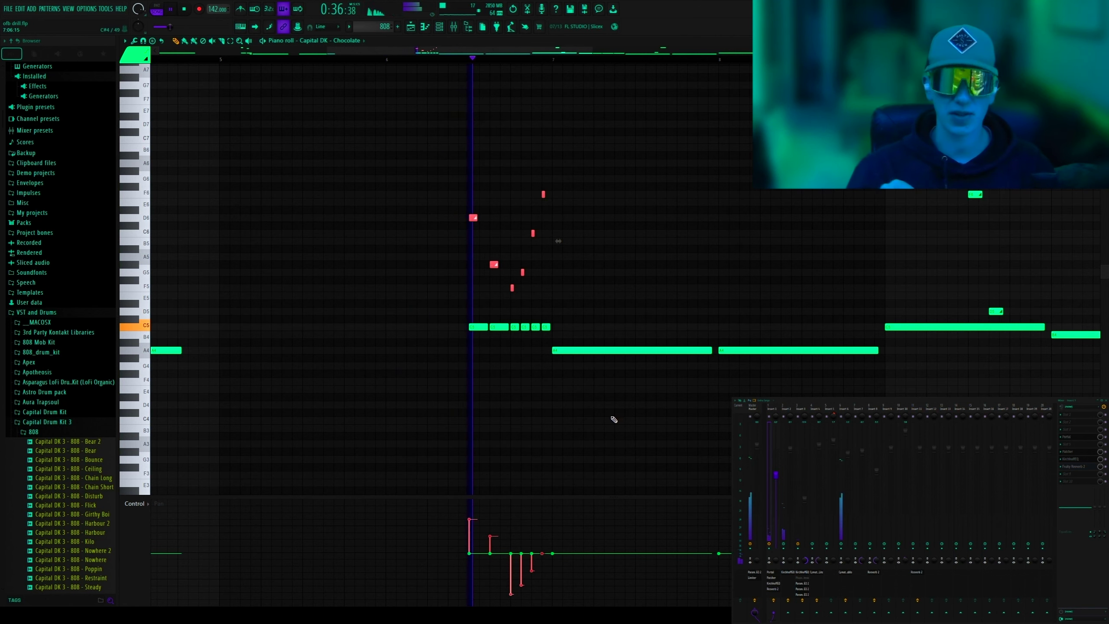
{"action": "left_click", "coordinate": [469, 499]}
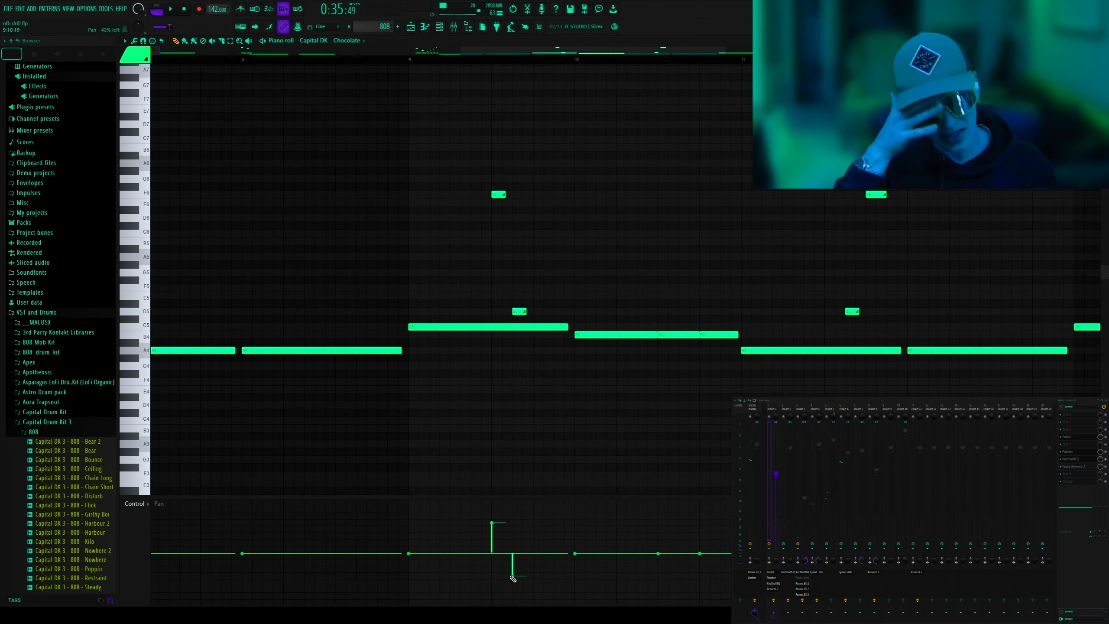
Pan the second pair of slide notes in bar 14 of the 808 pattern to the left and play them back
{"action": "key", "text": "space"}
{"action": "left_click", "coordinate": [611, 581]}
{"action": "left_click_drag", "start_coordinate": [612, 580], "coordinate": [611, 588]}
{"action": "key", "text": "space"}
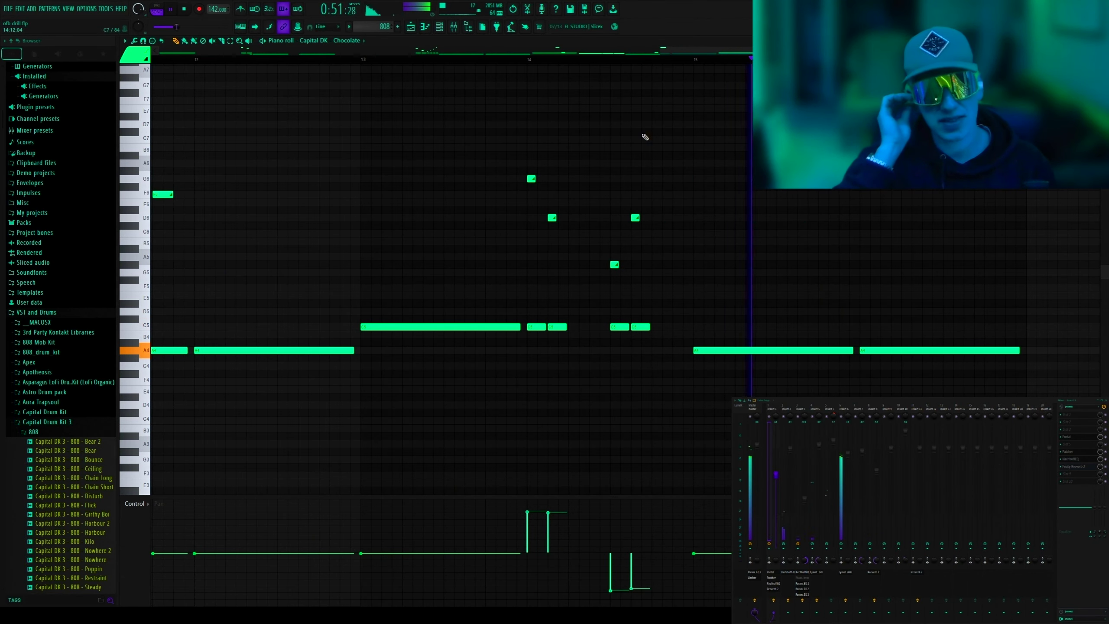
Close the 808 piano roll and return to the playlist arrangement
{"action": "key", "text": "F7"}
{"action": "key", "text": "F7"}
{"action": "left_click", "coordinate": [159, 504]}
{"action": "left_click", "coordinate": [474, 567]}
{"action": "key", "text": "F7"}
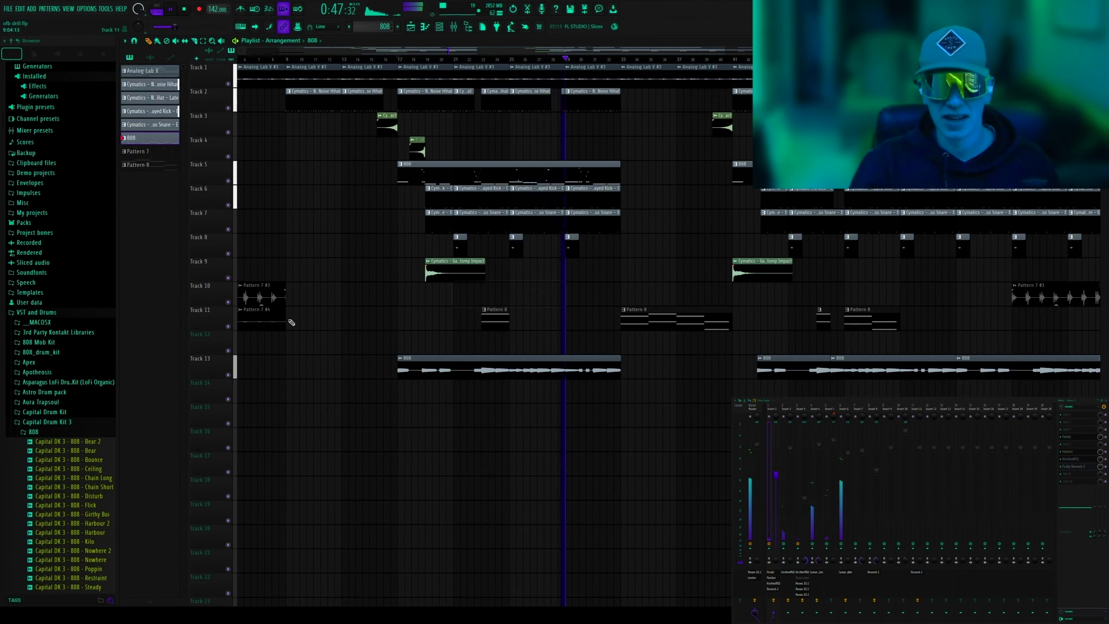
Open the EchoBoy delay on its mixer insert and look over its echo settings
{"action": "left_click", "coordinate": [280, 318]}
{"action": "left_click", "coordinate": [516, 299]}
{"action": "left_click", "coordinate": [1074, 466]}
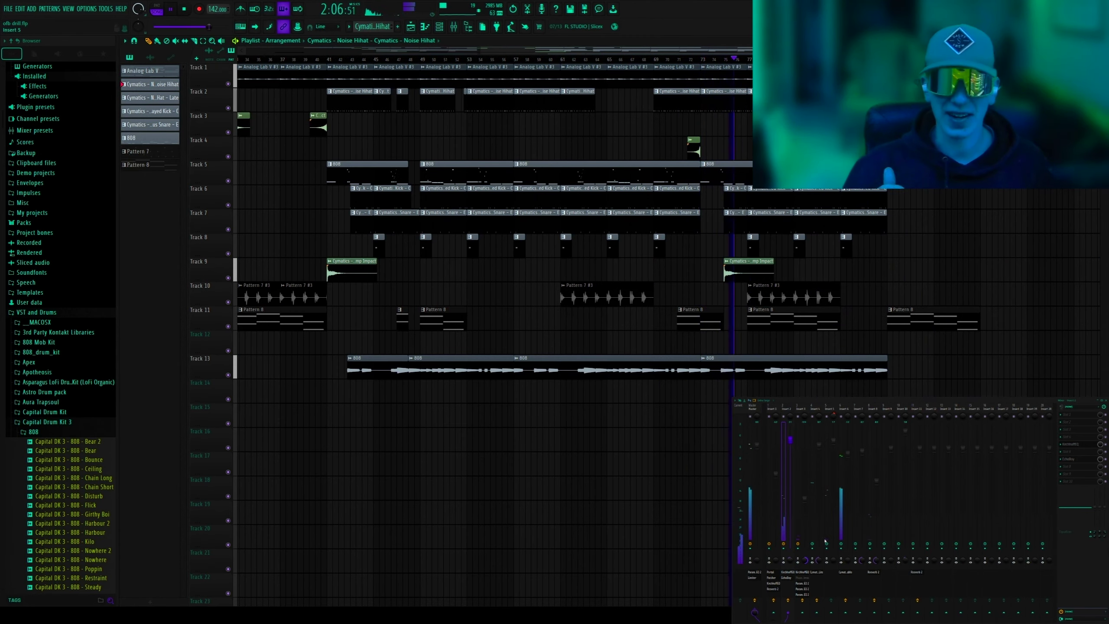
{"action": "key", "text": "F6"}
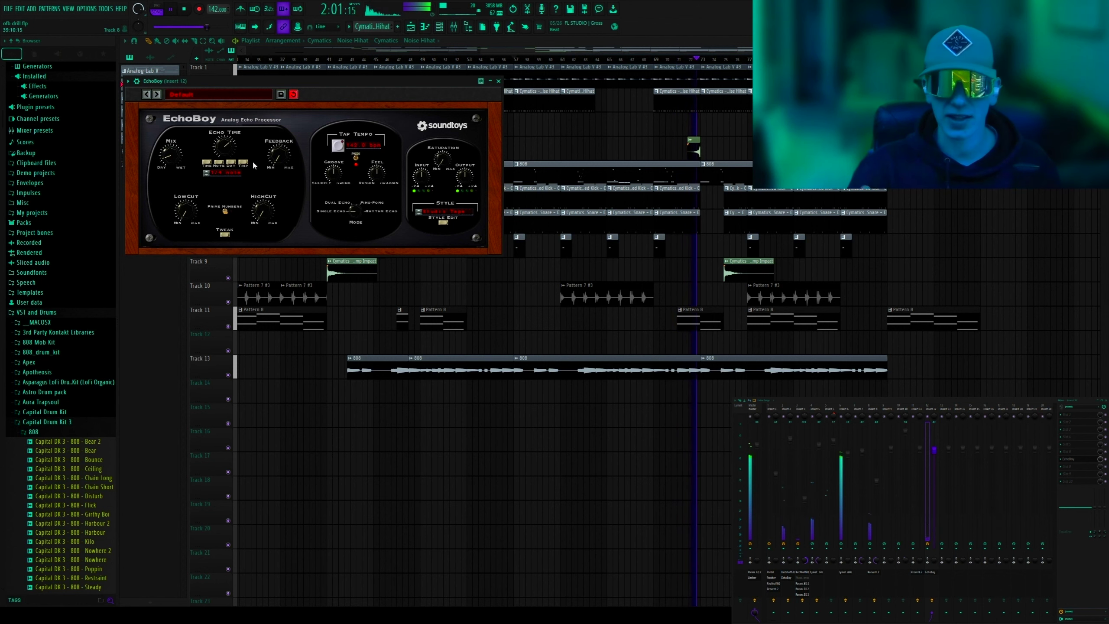
{"action": "right_click", "coordinate": [513, 297]}
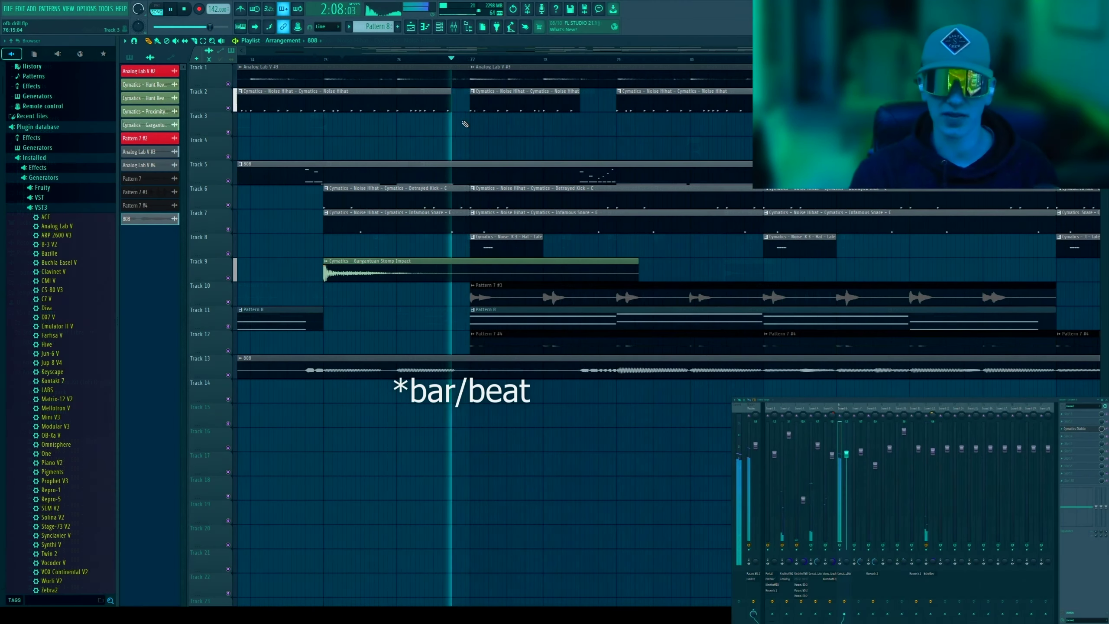
Cut the 808, kick and snare clips out of the short gap just before bar 77 and play the result
{"action": "key", "text": "space"}
{"action": "left_click_drag", "start_coordinate": [456, 165], "coordinate": [457, 167]}
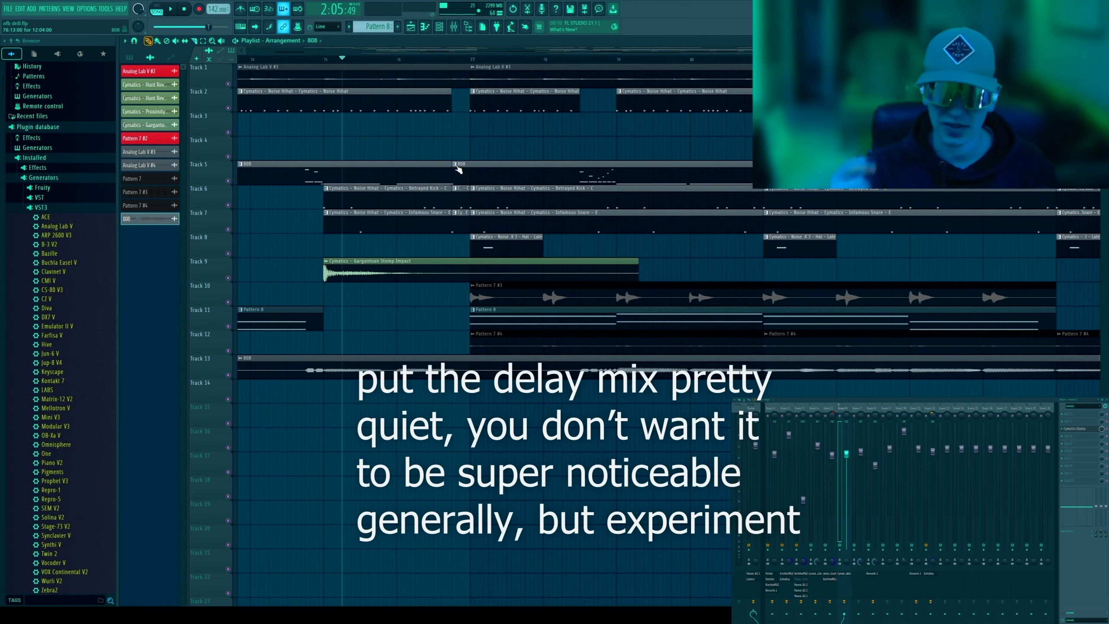
{"action": "right_click", "coordinate": [464, 211]}
{"action": "key", "text": "space"}
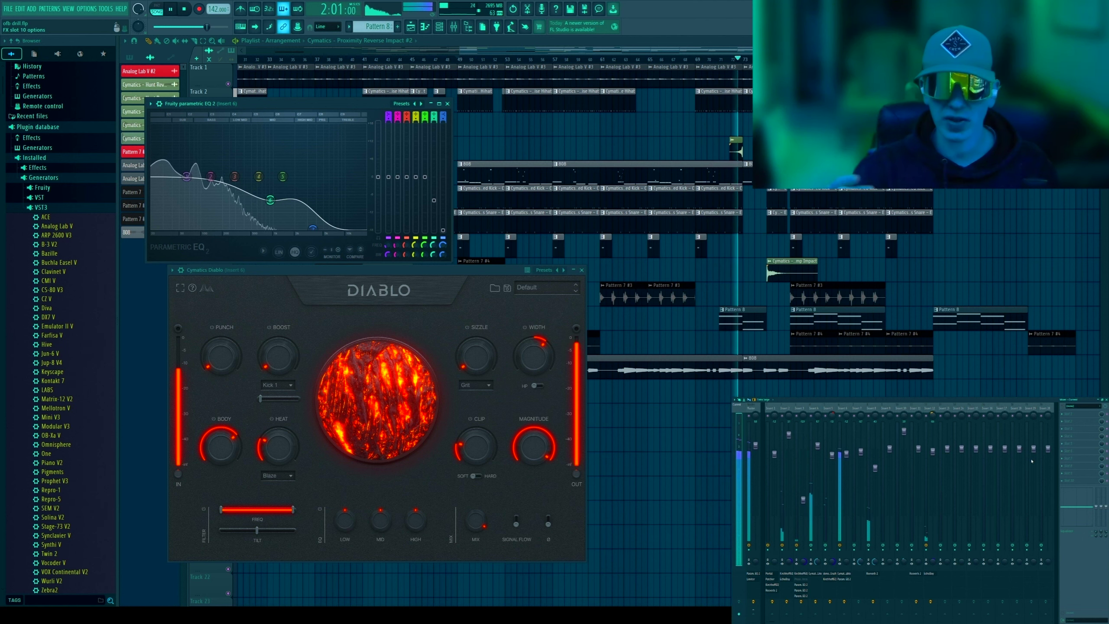
Slope the Insert 8 stereo separation automation clip at bar 33 down to 0% and play that section
{"action": "left_click", "coordinate": [714, 58]}
{"action": "left_click", "coordinate": [714, 60]}
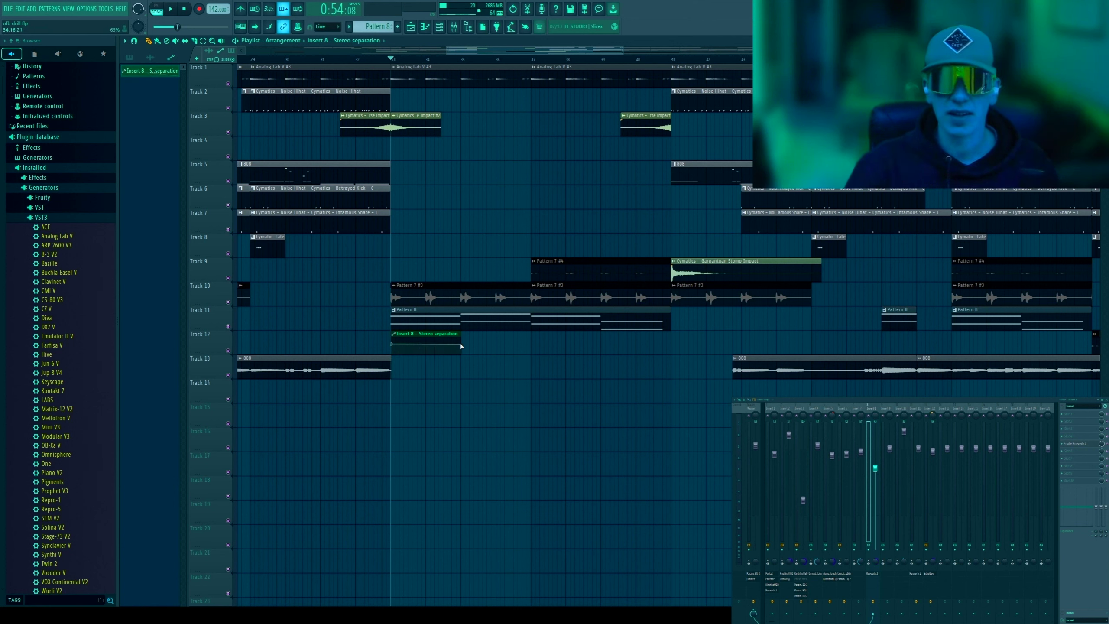
{"action": "left_click_drag", "start_coordinate": [461, 346], "coordinate": [461, 355]}
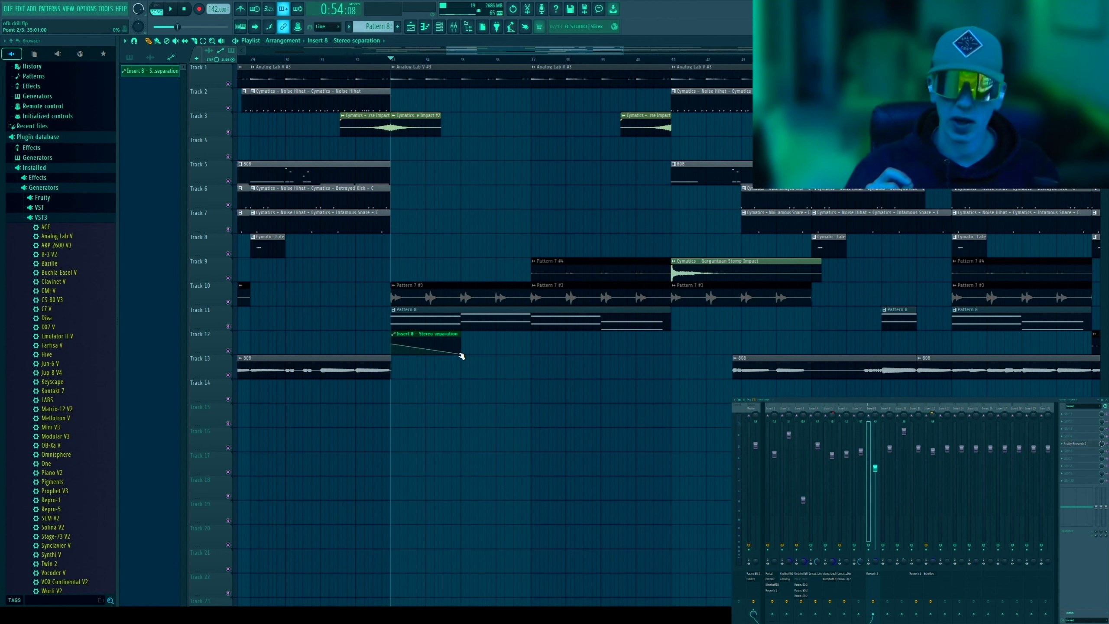
{"action": "key", "text": "space"}
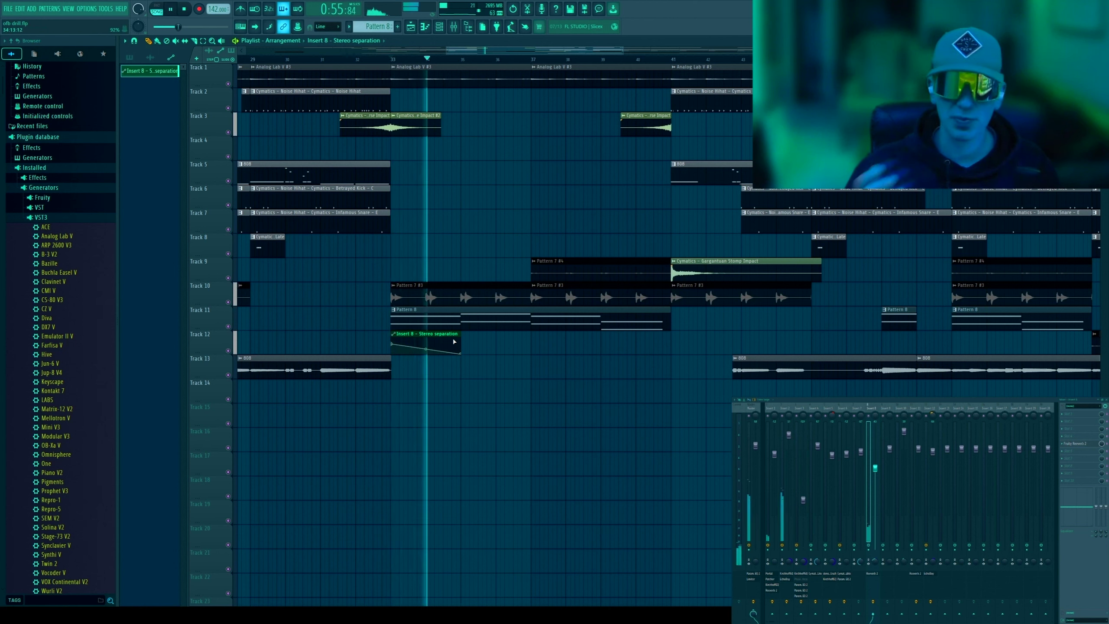
Copy the stereo separation automation clip along Track 12 beneath the Pattern 8 sections of the arrangement
{"action": "left_click_drag", "start_coordinate": [418, 334], "coordinate": [488, 334]}
{"action": "left_click_drag", "start_coordinate": [488, 334], "coordinate": [558, 335]}
{"action": "left_click_drag", "start_coordinate": [557, 335], "coordinate": [628, 335]}
{"action": "left_click", "coordinate": [887, 338]}
{"action": "left_click_drag", "start_coordinate": [612, 50], "coordinate": [703, 50]}
{"action": "left_click_drag", "start_coordinate": [474, 335], "coordinate": [439, 335]}
{"action": "left_click_drag", "start_coordinate": [537, 50], "coordinate": [443, 50]}
{"action": "mouse_move", "coordinate": [451, 366]}
{"action": "left_mouse_down"}
{"action": "mouse_move", "coordinate": [494, 336]}
{"action": "mouse_move", "coordinate": [747, 334]}
{"action": "left_mouse_up"}
{"action": "mouse_move", "coordinate": [630, 50]}
{"action": "left_mouse_down"}
{"action": "mouse_move", "coordinate": [715, 137]}
{"action": "mouse_move", "coordinate": [742, 136]}
{"action": "left_mouse_up"}
{"action": "left_click_drag", "start_coordinate": [306, 334], "coordinate": [925, 334]}
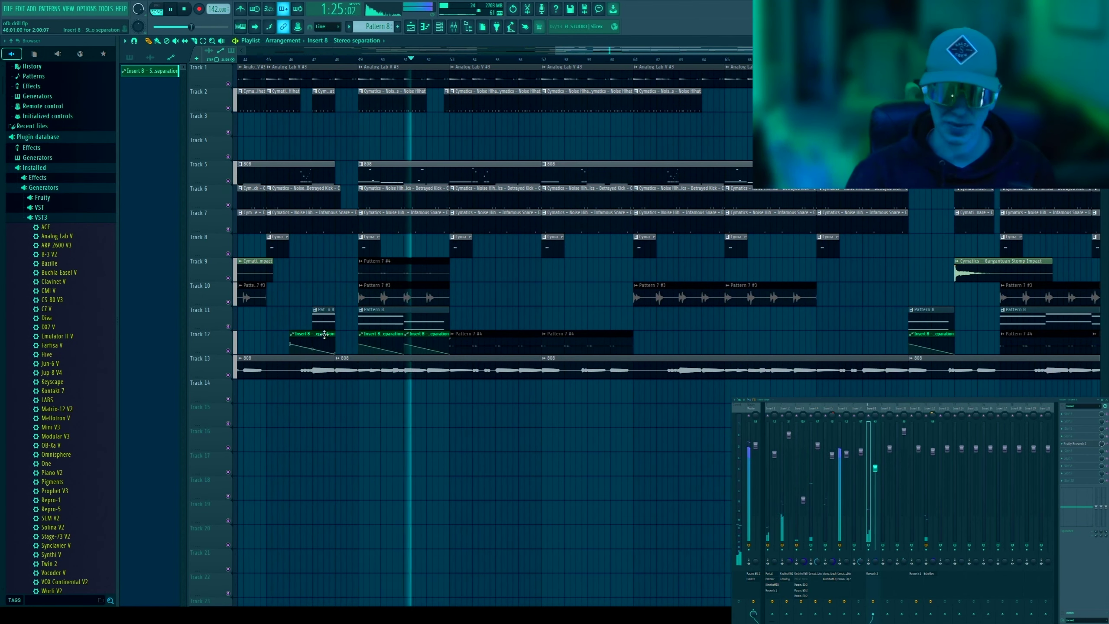
Place copies of the stereo separation automation clip on Track 14 beneath the Pattern 8 section starting near bar 77
{"action": "left_click_drag", "start_coordinate": [556, 50], "coordinate": [434, 50]}
{"action": "left_click_drag", "start_coordinate": [459, 367], "coordinate": [1085, 362]}
{"action": "left_click_drag", "start_coordinate": [542, 50], "coordinate": [821, 190]}
{"action": "left_click_drag", "start_coordinate": [458, 384], "coordinate": [649, 384]}
{"action": "left_click_drag", "start_coordinate": [756, 50], "coordinate": [669, 116]}
{"action": "left_click_drag", "start_coordinate": [668, 116], "coordinate": [607, 137]}
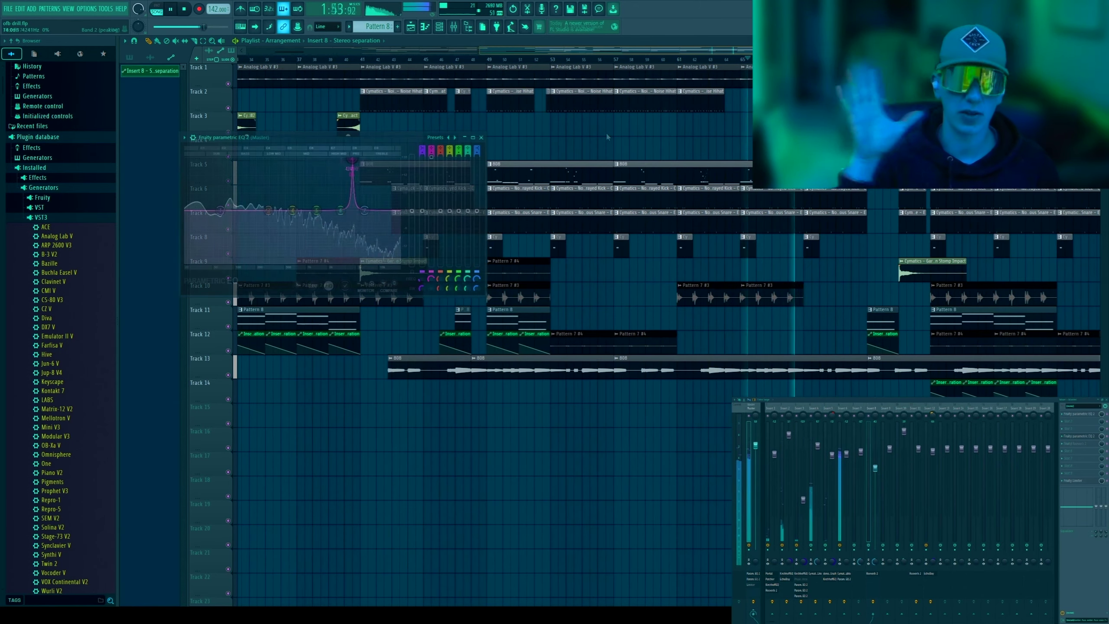
Sweep narrow 18 dB peaks on bands 2 and 4 of the master's Fruity Parametric EQ 2 toward lower frequencies
{"action": "left_click_drag", "start_coordinate": [352, 160], "coordinate": [348, 160]}
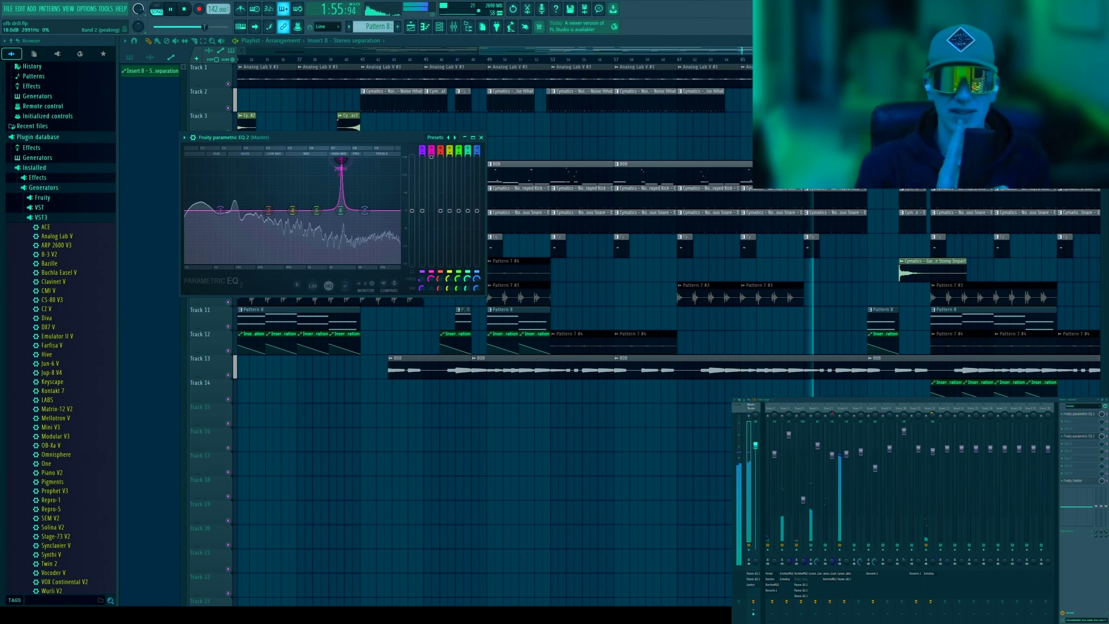
{"action": "left_click_drag", "start_coordinate": [332, 158], "coordinate": [321, 159]}
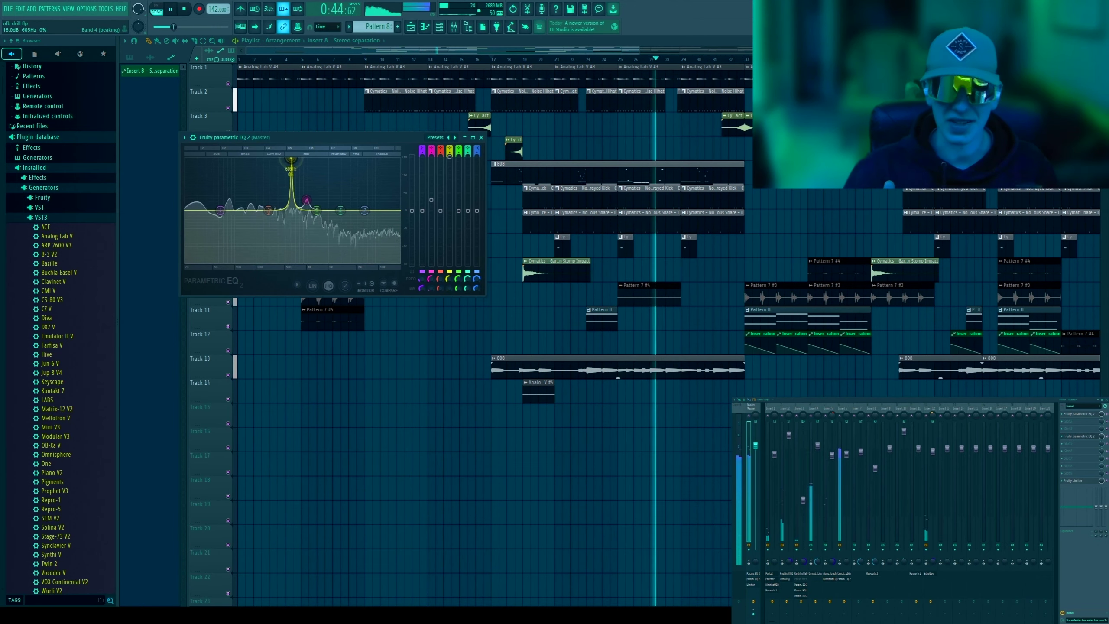
{"action": "left_click_drag", "start_coordinate": [292, 159], "coordinate": [267, 159]}
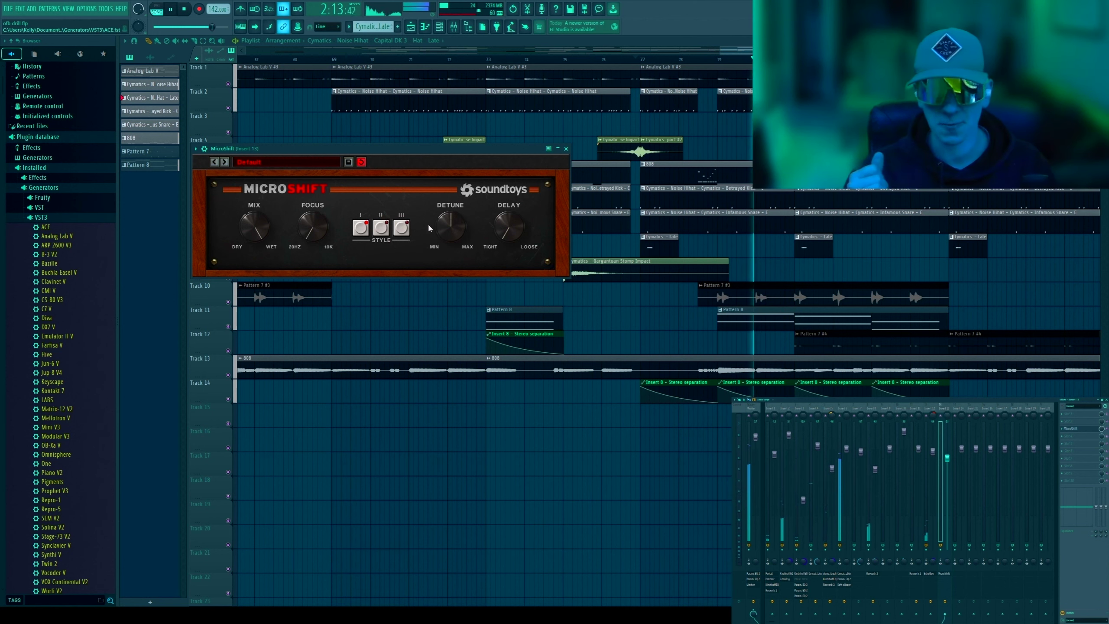
Close MicroShift, move the stereo separation automation clips from Track 12 to Track 14 and select them all
{"action": "left_click", "coordinate": [566, 149]}
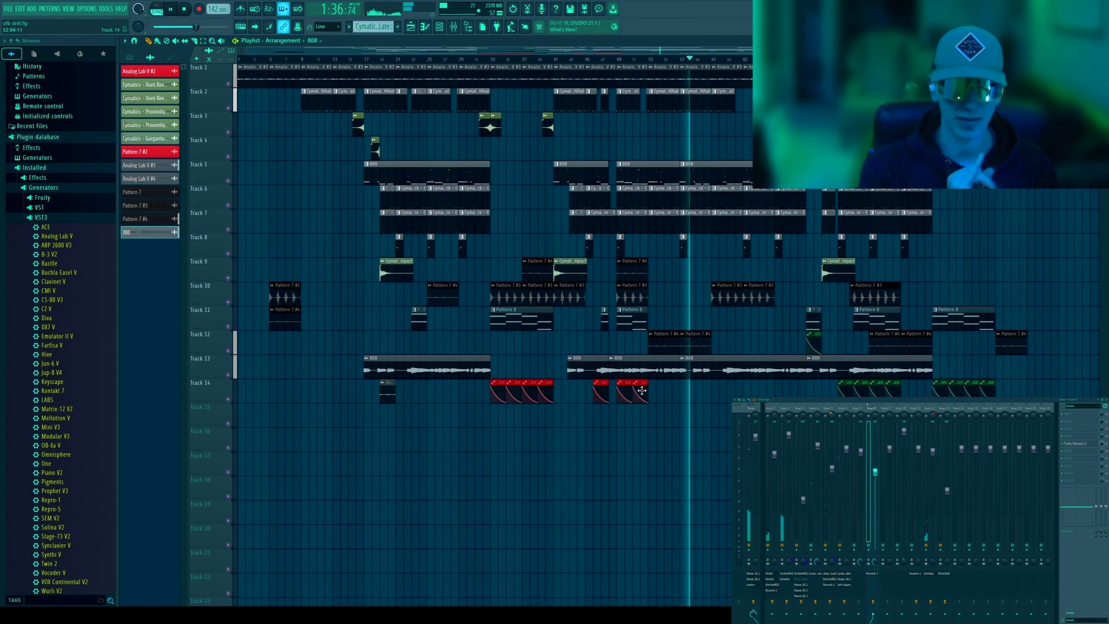
{"action": "left_click_drag", "start_coordinate": [814, 334], "coordinate": [814, 382]}
{"action": "left_click_drag", "start_coordinate": [465, 426], "coordinate": [1017, 392]}
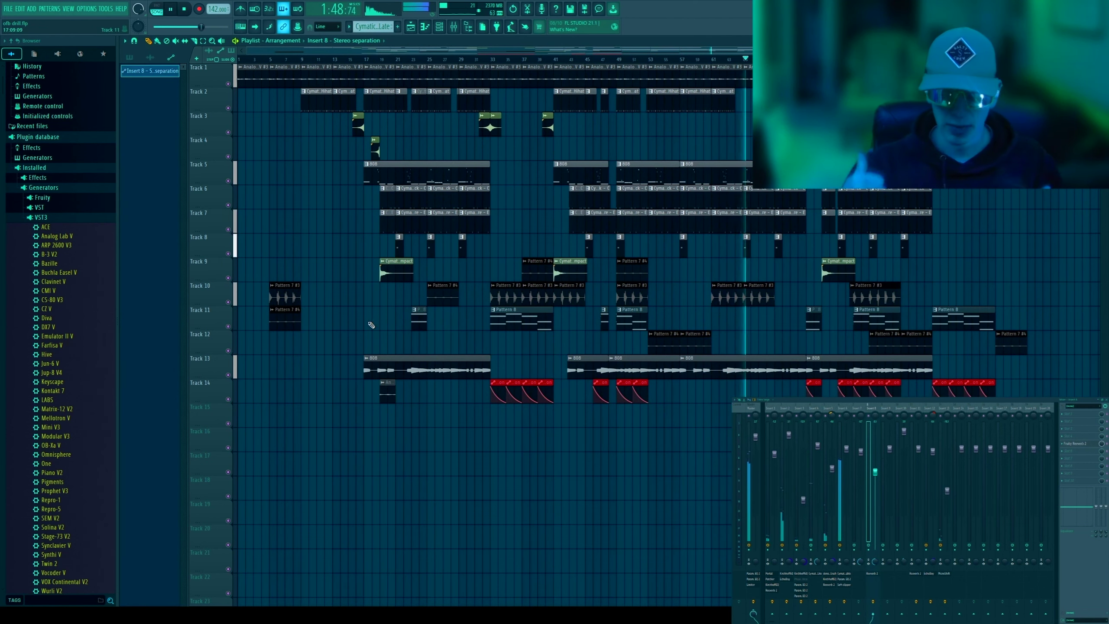
Recolour the patterns in the picker as a gradient from cyan for Analog Lab V to purple for Pattern 8
{"action": "left_click", "coordinate": [150, 57]}
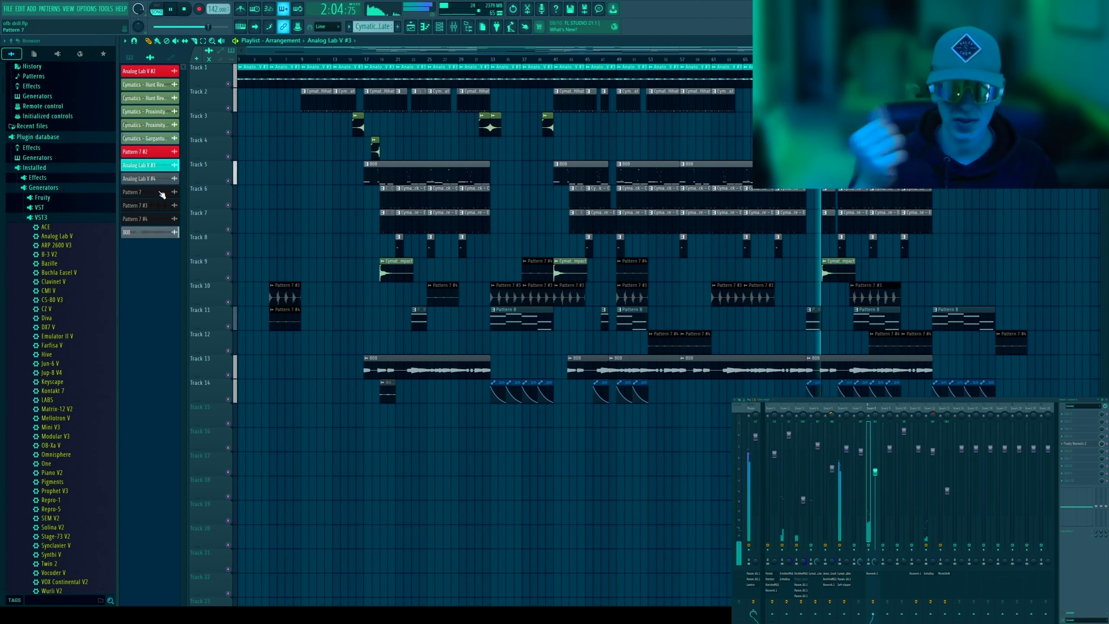
{"action": "left_click", "coordinate": [129, 57]}
{"action": "left_click", "coordinate": [150, 139]}
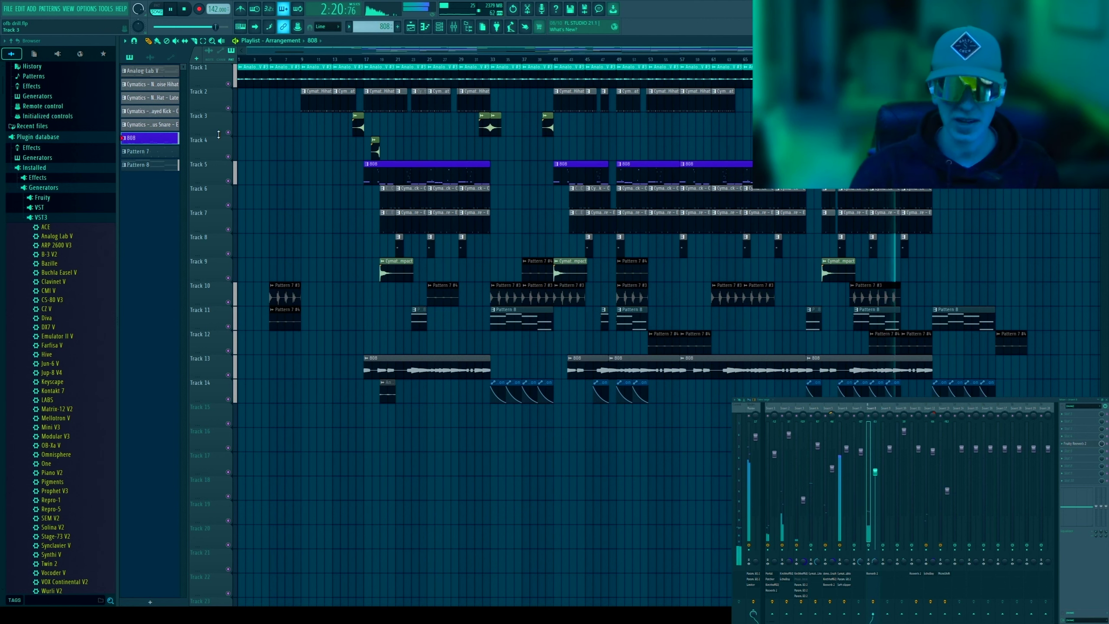
{"action": "key", "text": "space"}
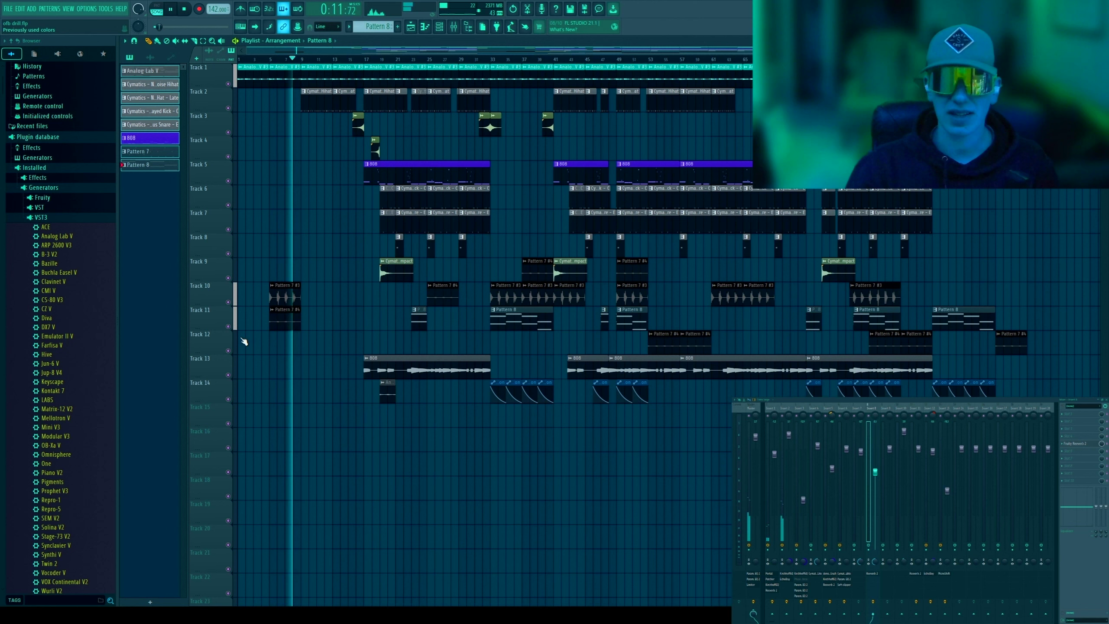
{"action": "left_click", "coordinate": [150, 70]}
{"action": "left_click", "coordinate": [150, 164], "text": "shift"}
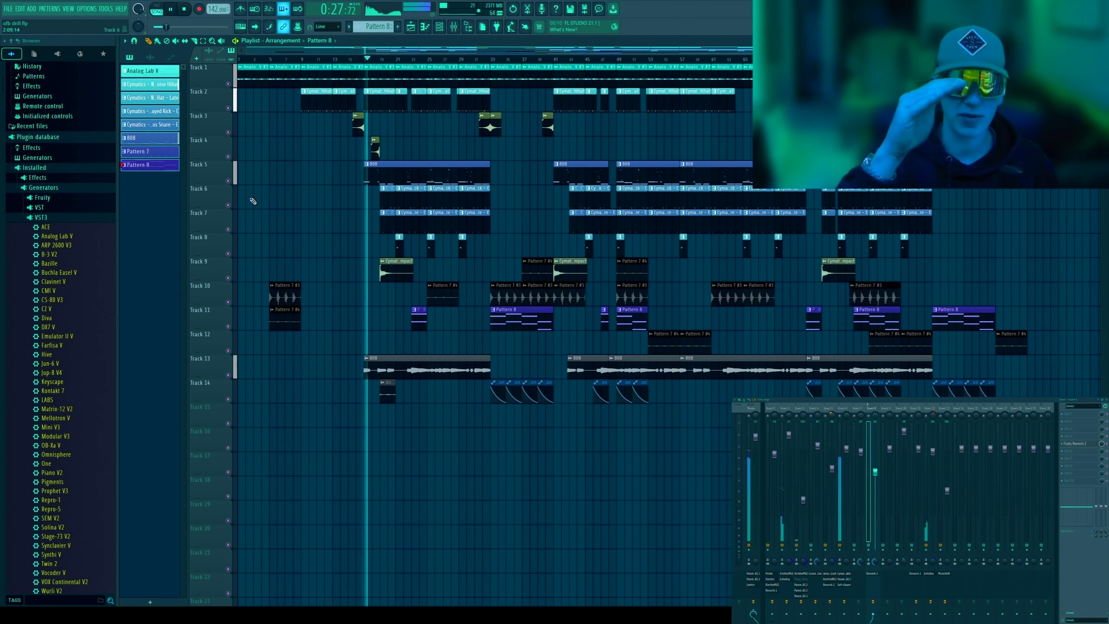
Select all audio clips in the picker and recolour them with a gradient from green to purple
{"action": "left_click", "coordinate": [150, 58]}
{"action": "key", "text": "ctrl+a"}
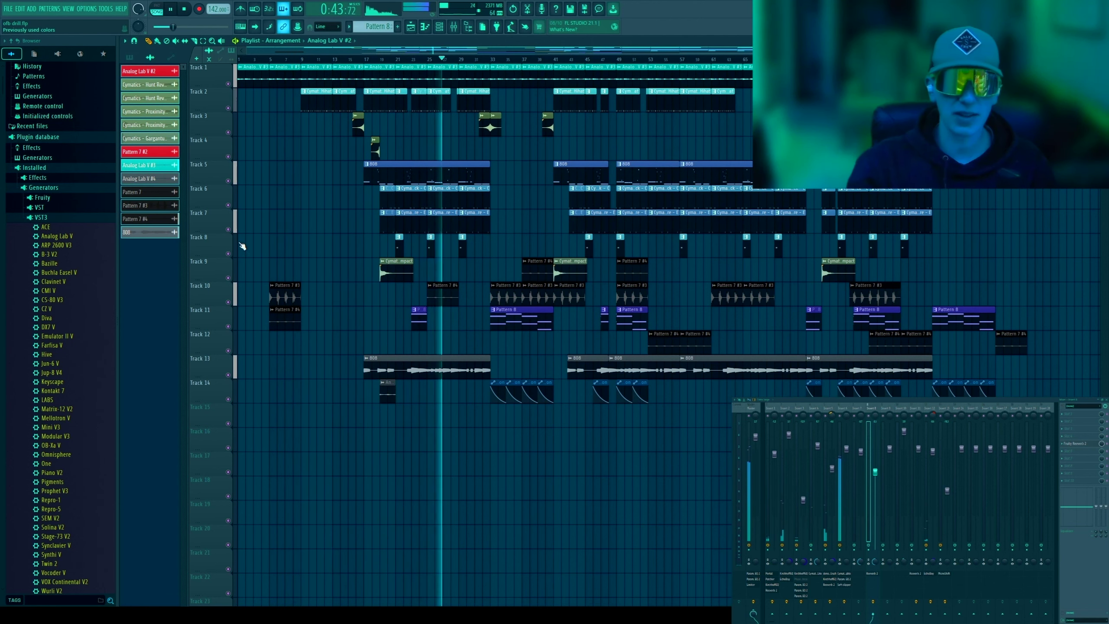
{"action": "scroll", "coordinate": [653, 216], "scroll_direction": "up", "scroll_amount": 1}
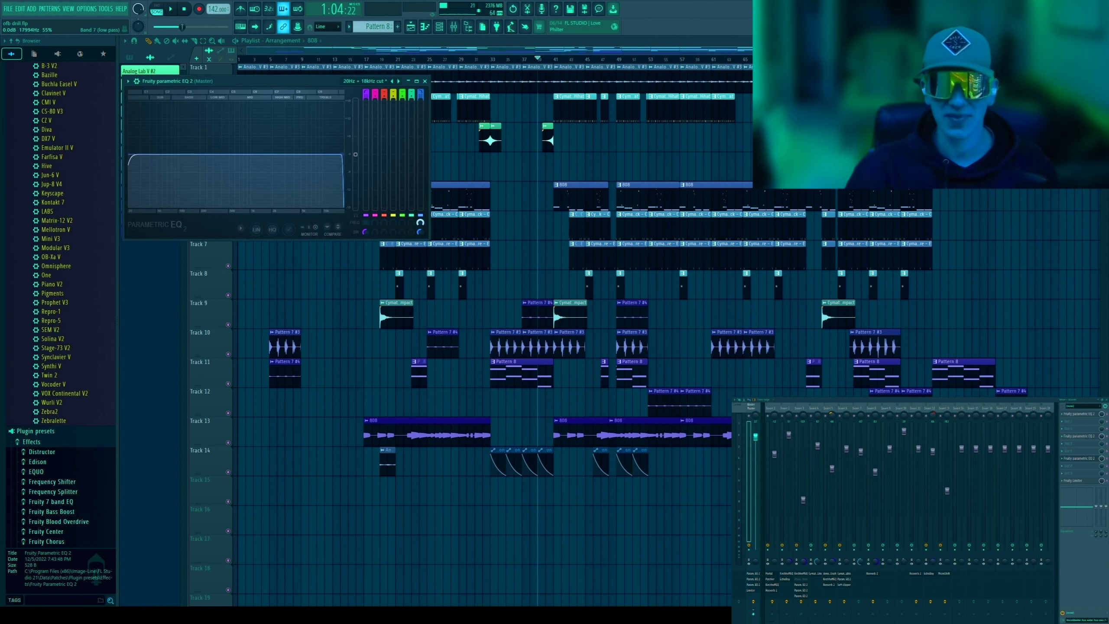
Create an automation clip for the band 7 frequency of the master's Fruity Parametric EQ 2 and close the plugin
{"action": "left_click_drag", "start_coordinate": [421, 227], "coordinate": [422, 222]}
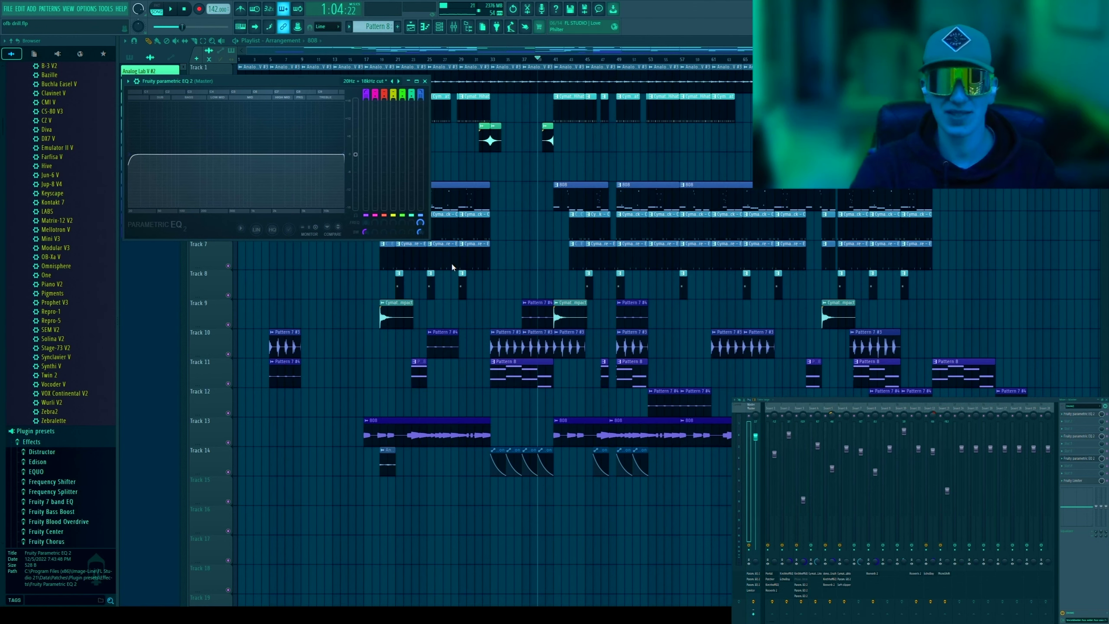
{"action": "left_click", "coordinate": [459, 298]}
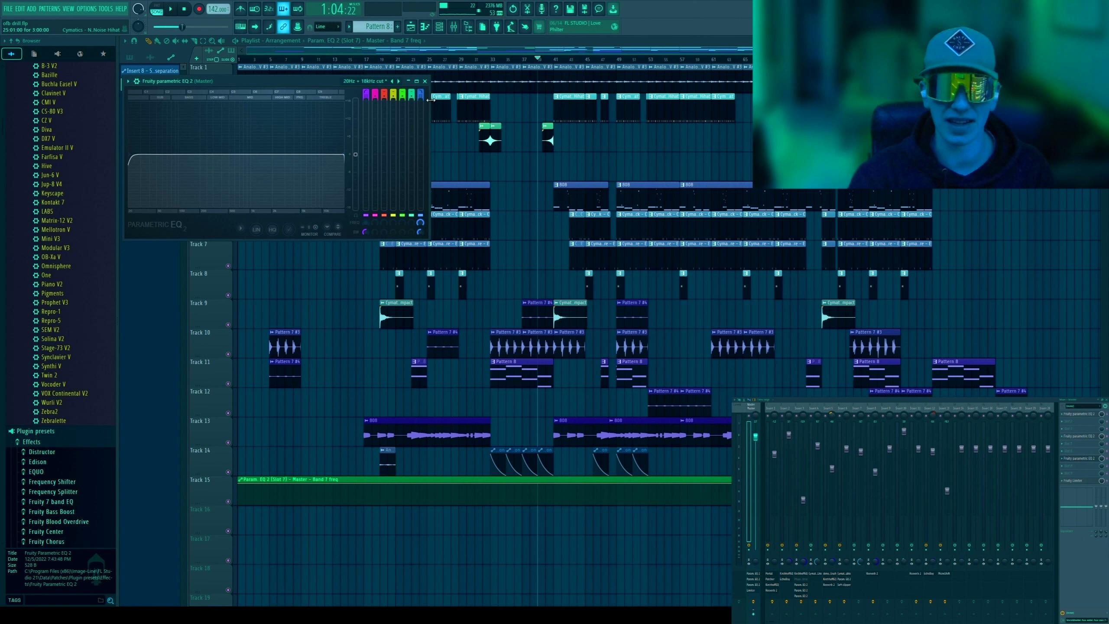
{"action": "left_click", "coordinate": [426, 82]}
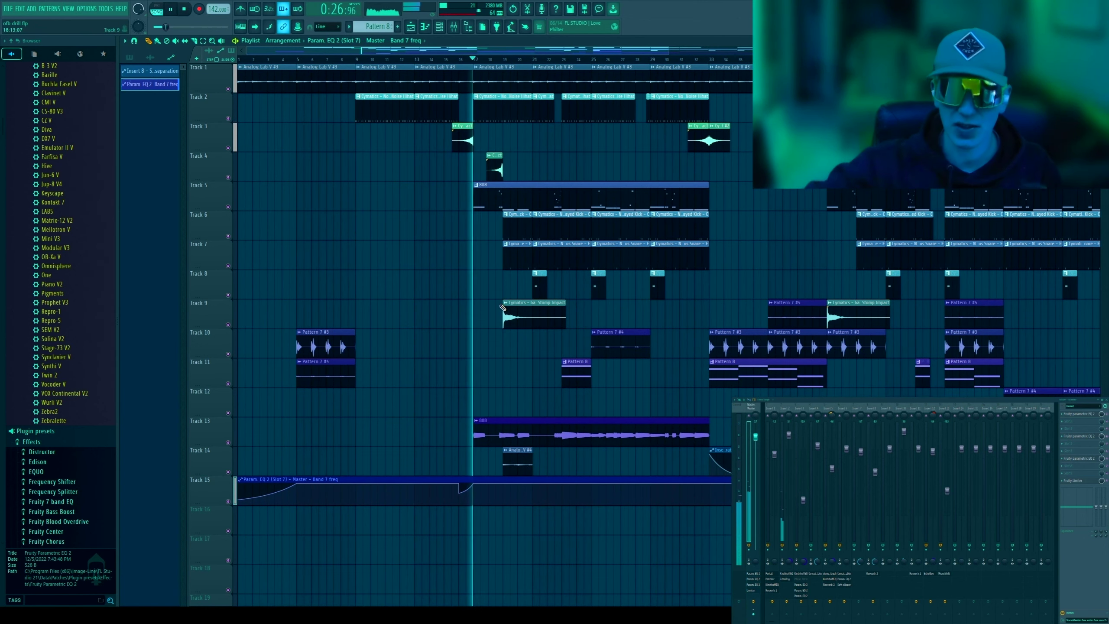
Shape dips in the band 7 frequency automation just before bars 17 and 33 and play them back
{"action": "key", "text": "space"}
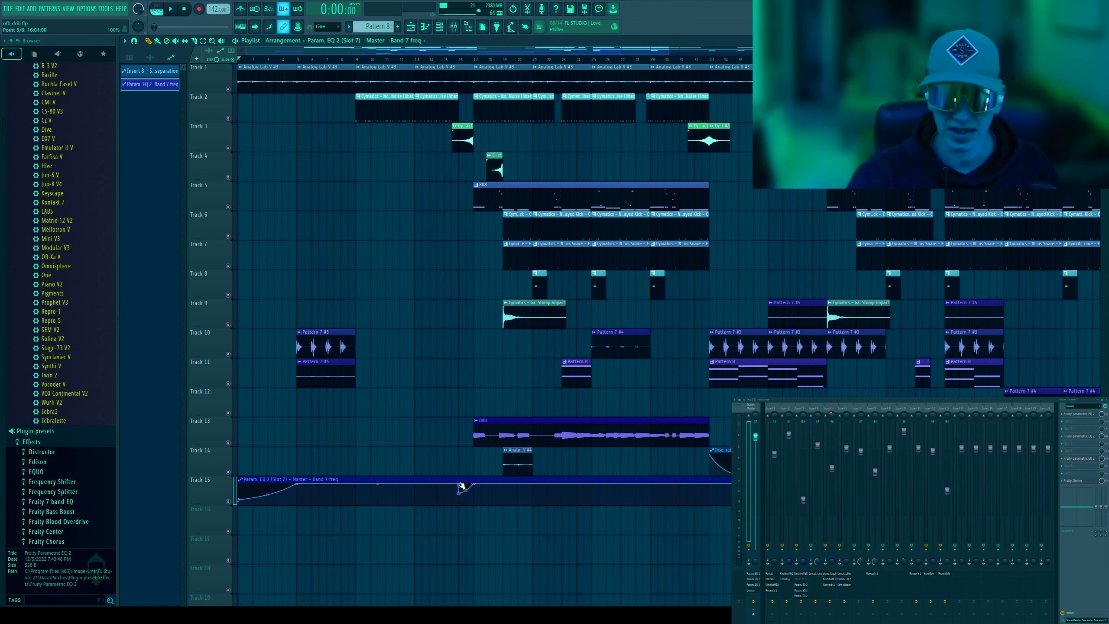
{"action": "key", "text": "space"}
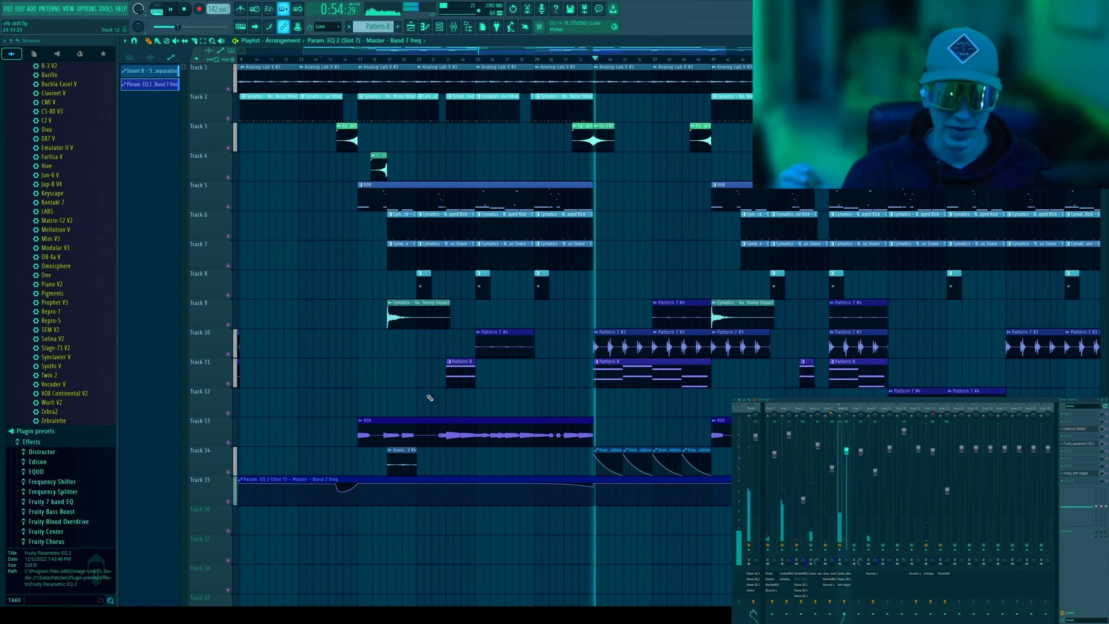
{"action": "key", "text": "space"}
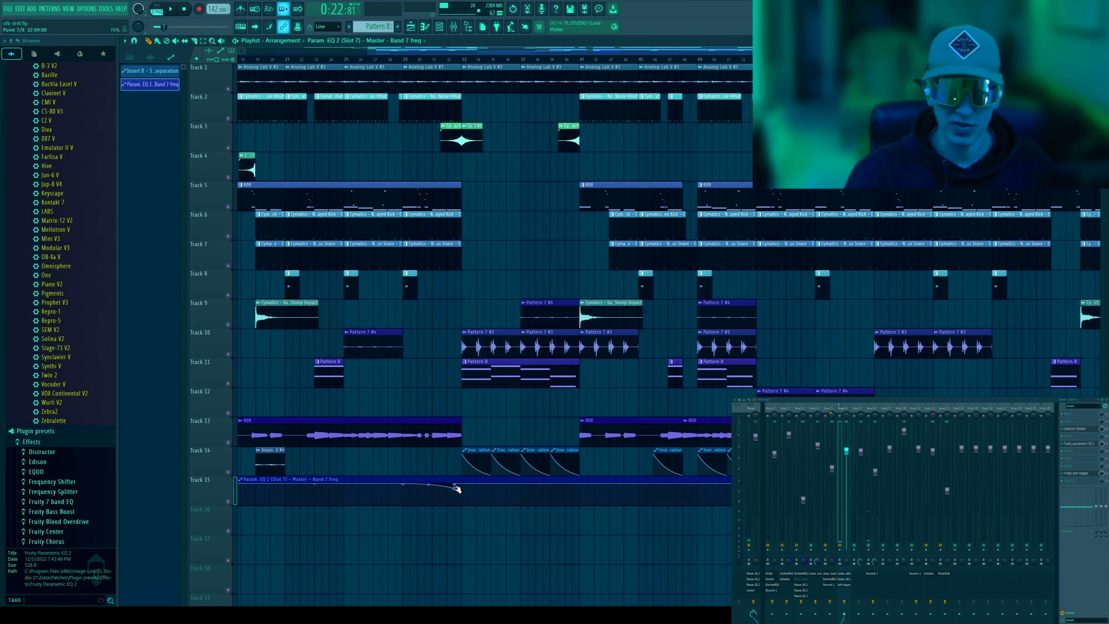
{"action": "key", "text": "space"}
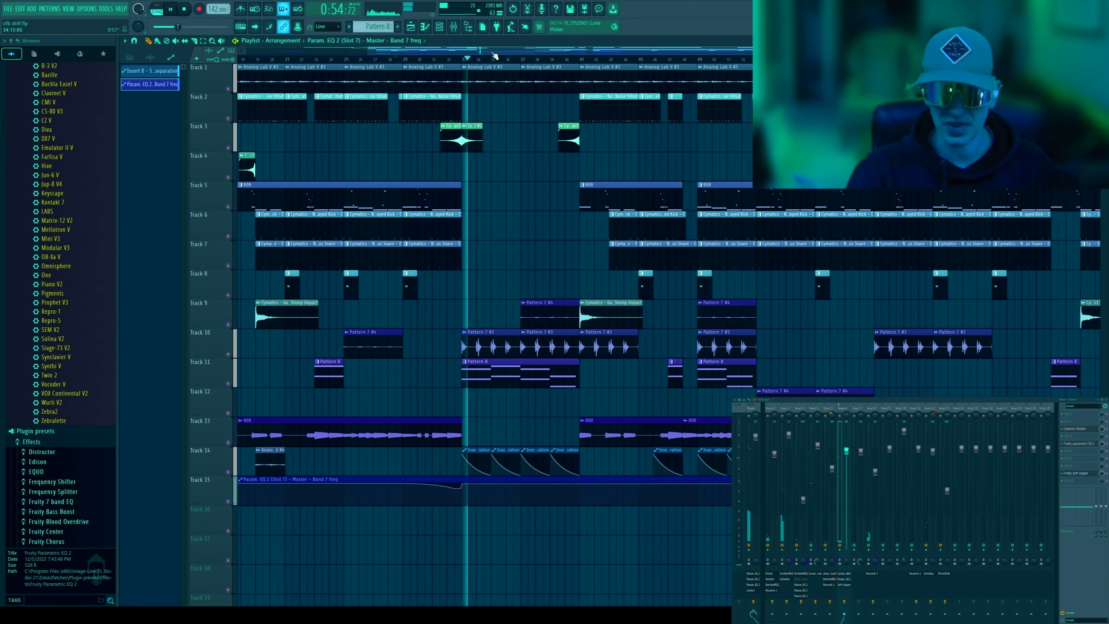
Add dips to the band 7 frequency automation between bars 39 and 41 and just before bar 45, playing them back
{"action": "left_click", "coordinate": [376, 61]}
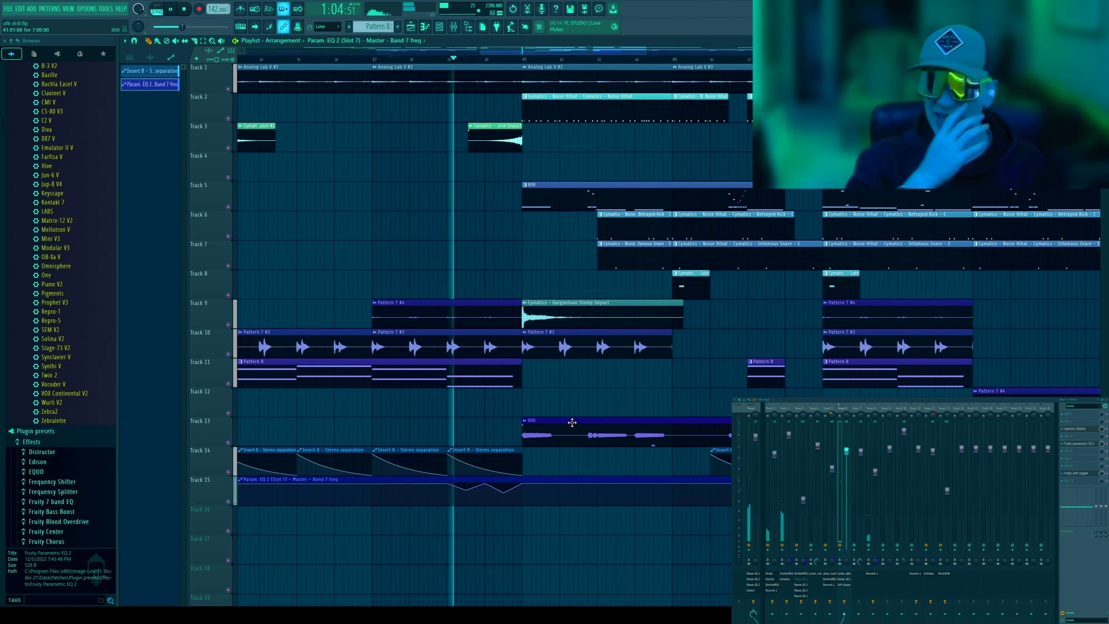
{"action": "key", "text": "space"}
{"action": "key", "text": "space"}
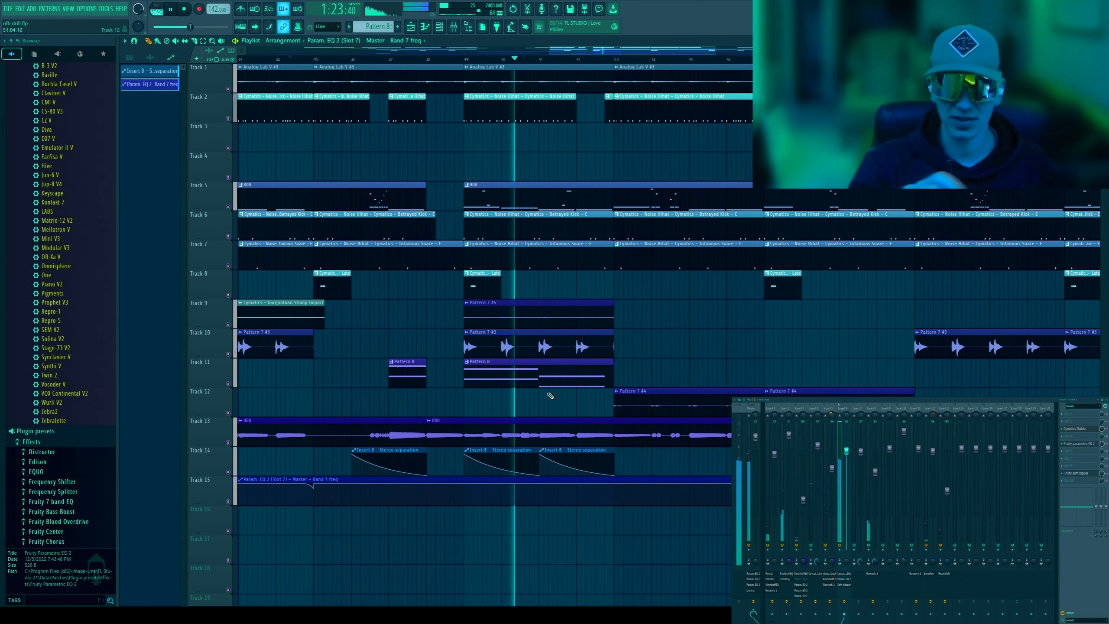
{"action": "scroll", "coordinate": [549, 396], "scroll_direction": "down", "scroll_amount": 3}
{"action": "scroll", "coordinate": [426, 112], "scroll_direction": "down", "scroll_amount": 2}
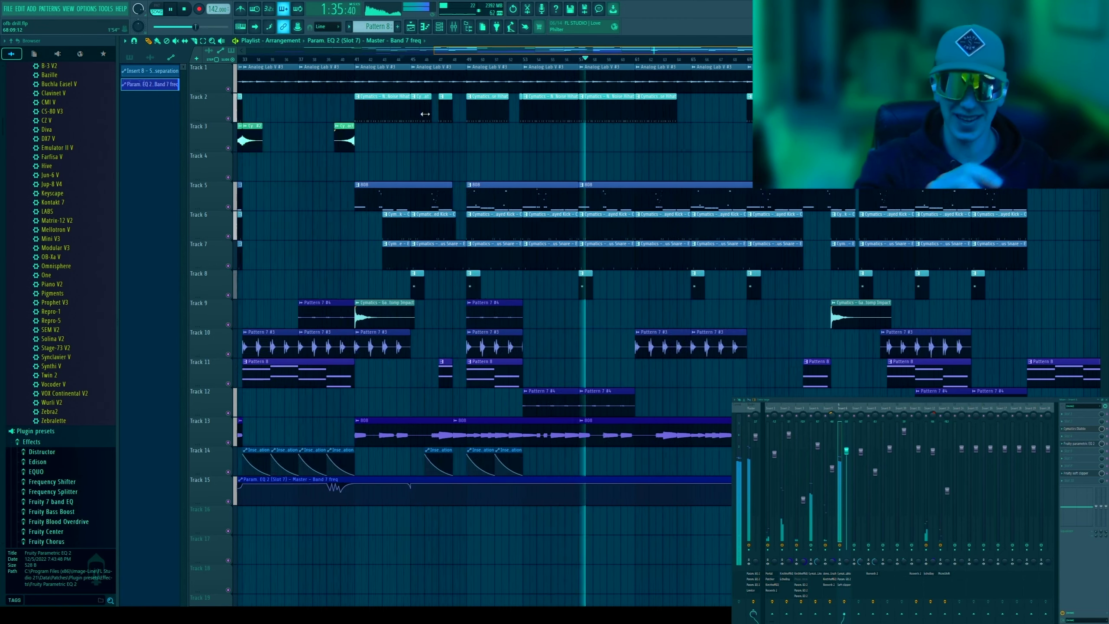
Continue the band 7 frequency automation through the second half with a dip just before bar 89, and play it
{"action": "scroll", "coordinate": [371, 498], "scroll_direction": "up", "scroll_amount": 3}
{"action": "key", "text": "space"}
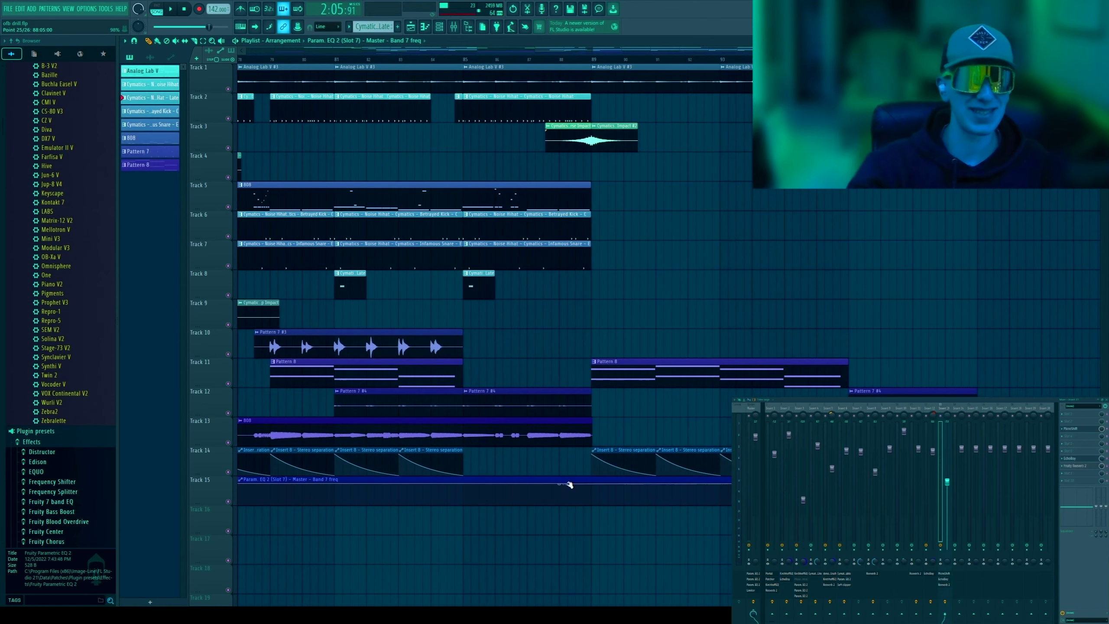
{"action": "left_click_drag", "start_coordinate": [568, 484], "coordinate": [575, 491]}
{"action": "right_click", "coordinate": [592, 484]}
{"action": "left_click", "coordinate": [511, 58]}
{"action": "key", "text": "space"}
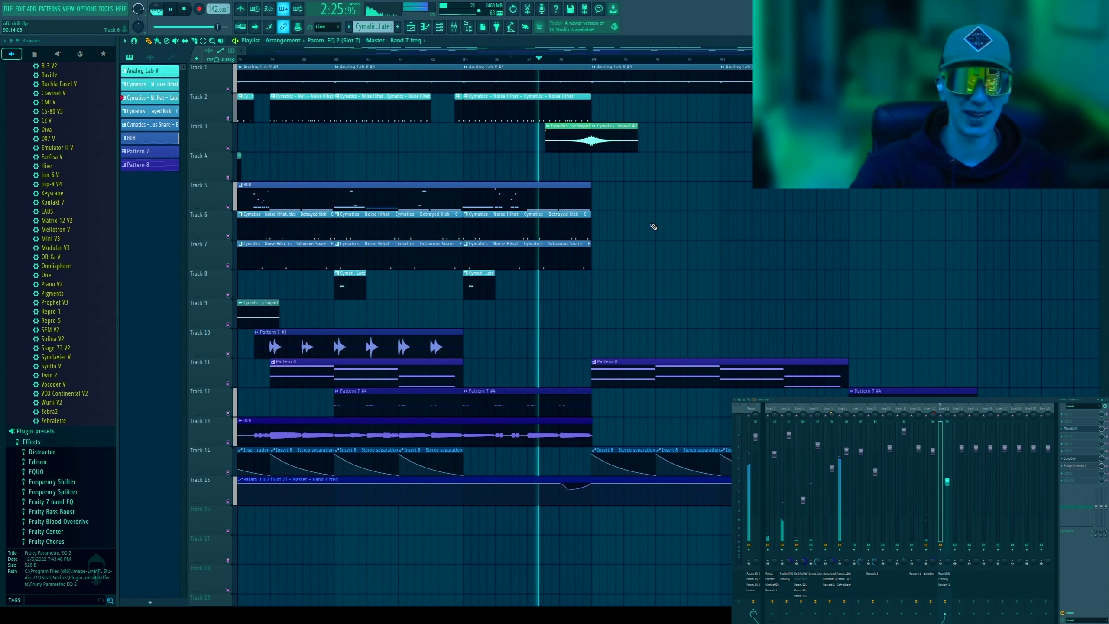
Stop playback and open Fruity Reeverb 2 on the master track
{"action": "key", "text": "space"}
{"action": "key", "text": "space"}
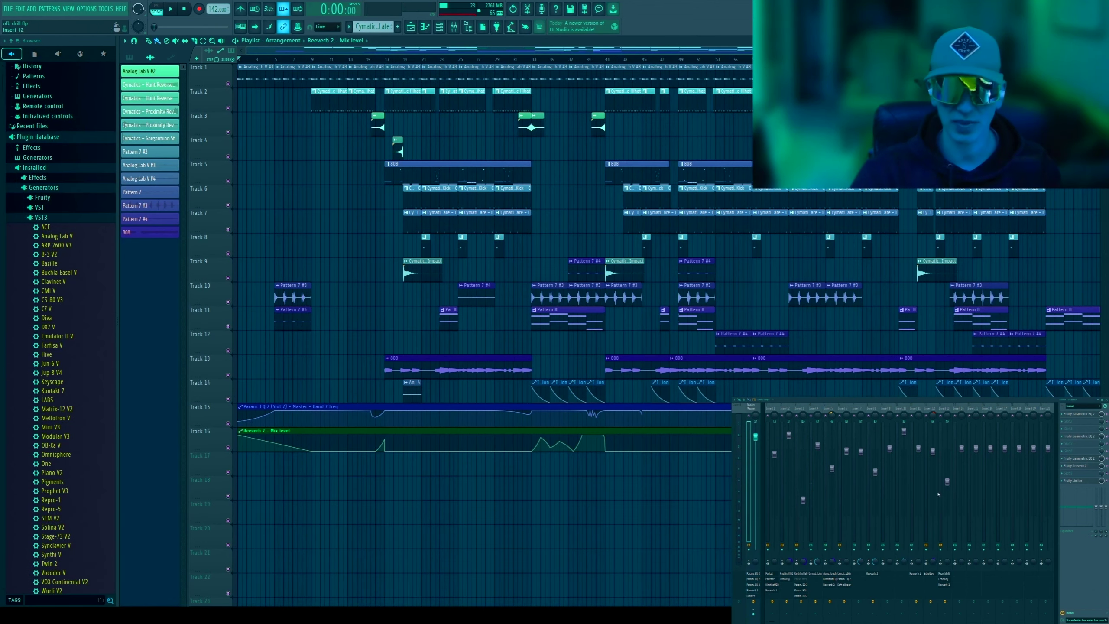
{"action": "left_click", "coordinate": [1073, 468]}
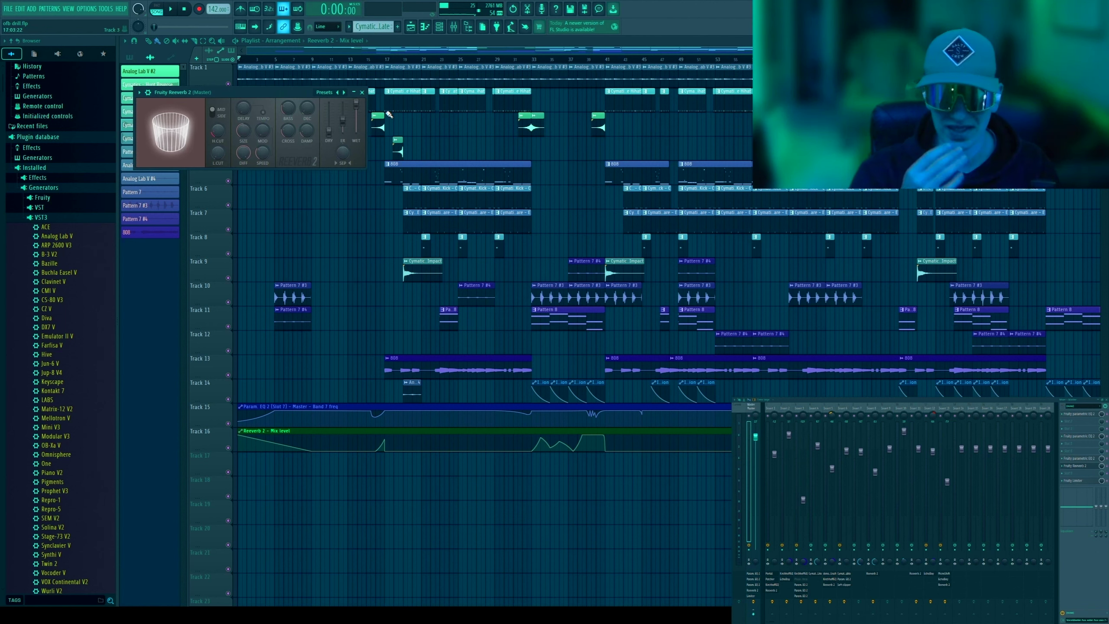